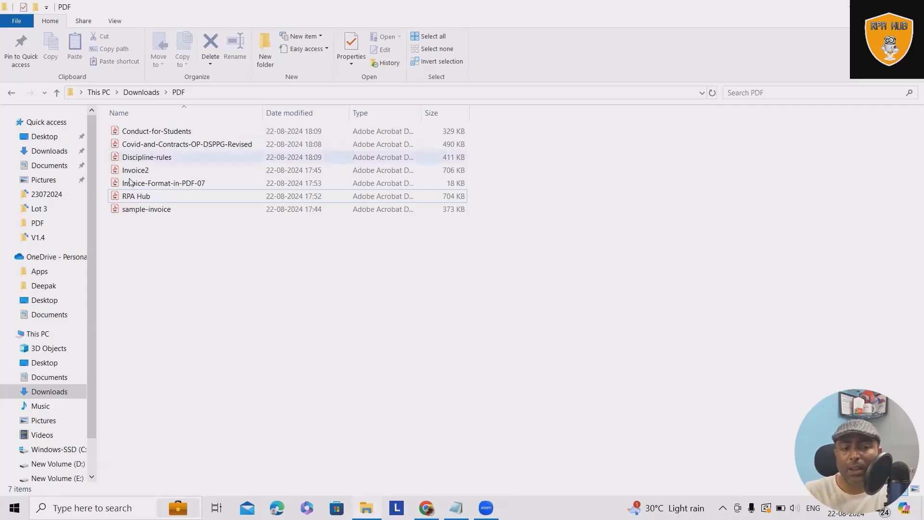
left_click(163, 131)
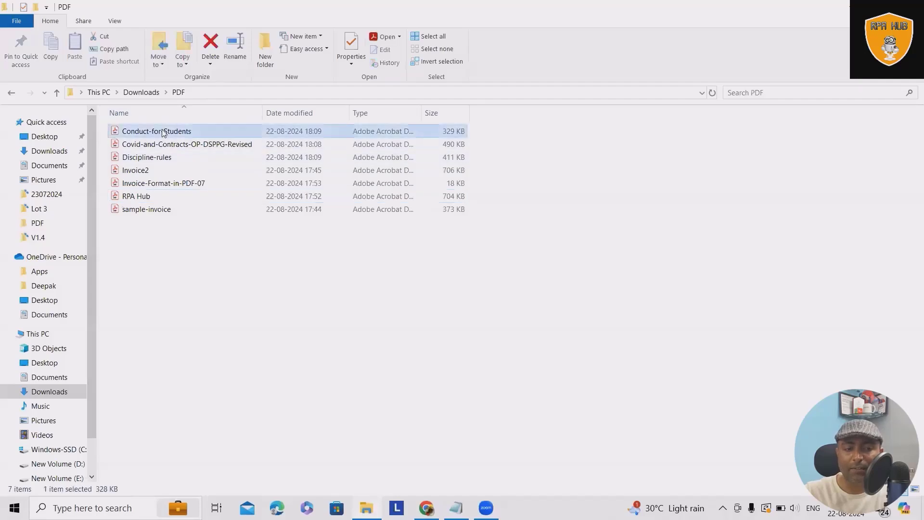
double_click(163, 132)
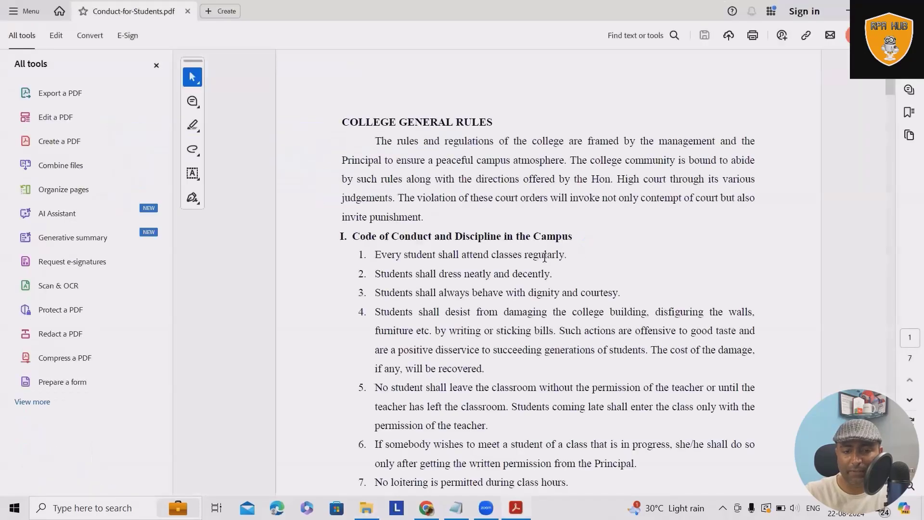
scroll(544, 257, "down", 1)
scroll(494, 296, "down", 8)
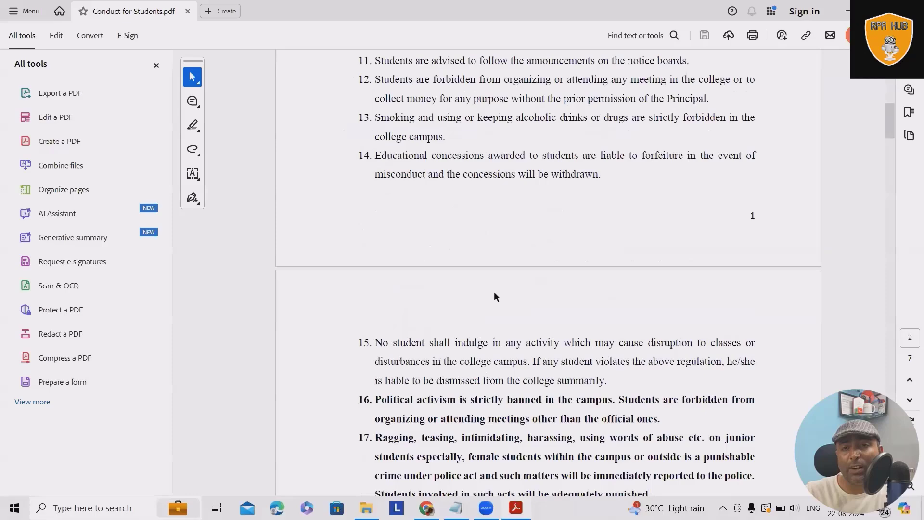
scroll(494, 292, "down", 6)
scroll(497, 303, "down", 6)
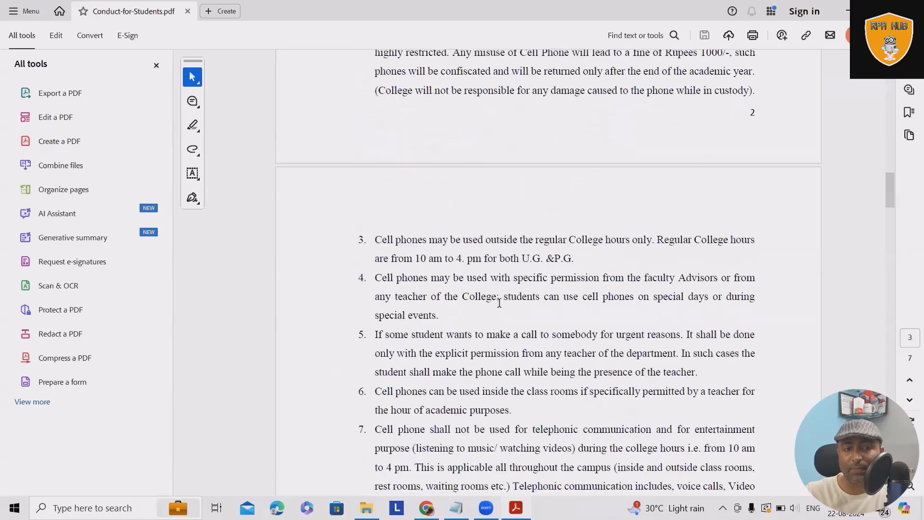
scroll(498, 303, "down", 5)
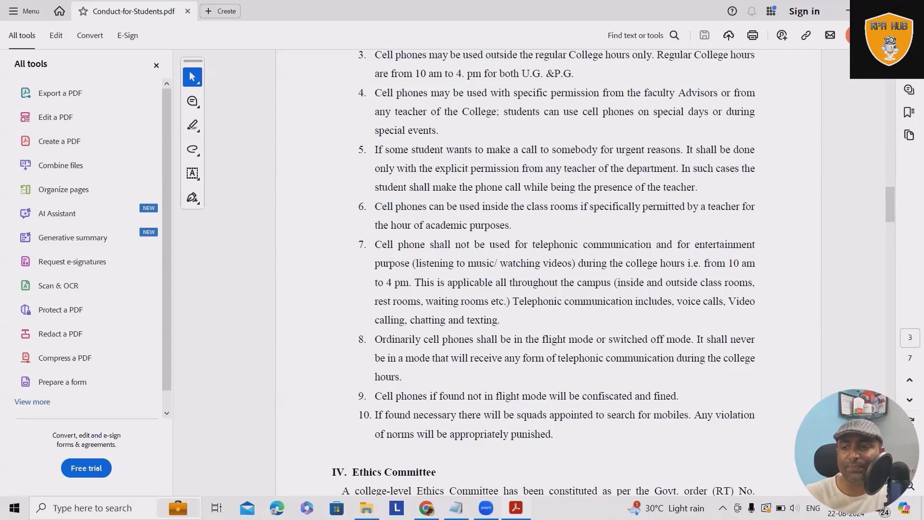
key("alt+F4")
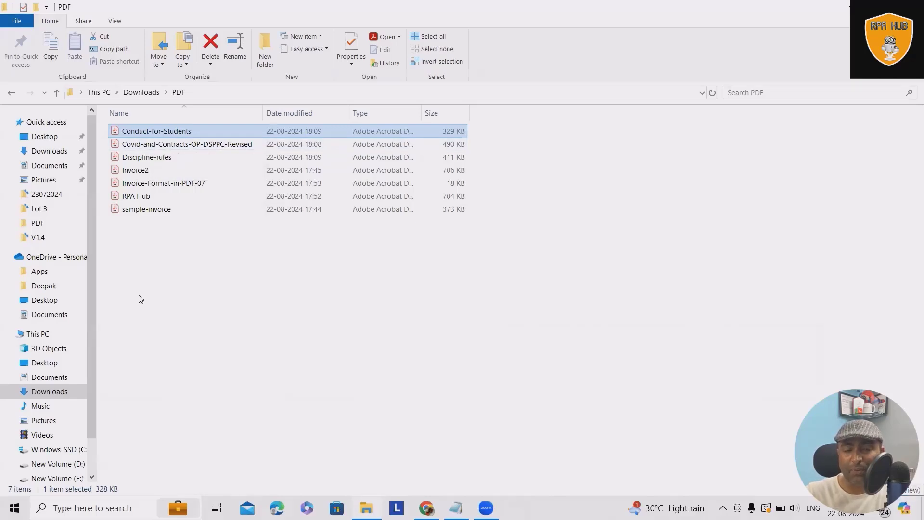
Open Conduct-for-Students.pdf in Microsoft Edge through File Explorer's Open with menu
right_click(171, 136)
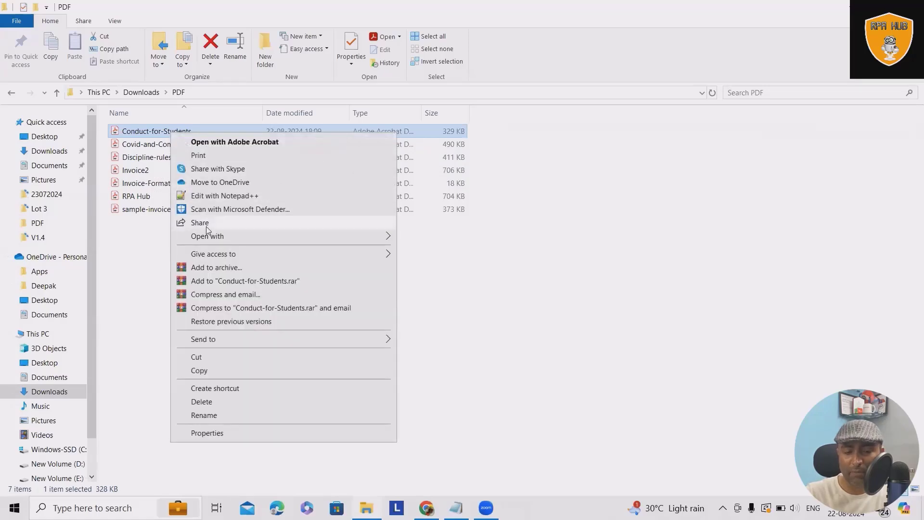
mouse_move(208, 237)
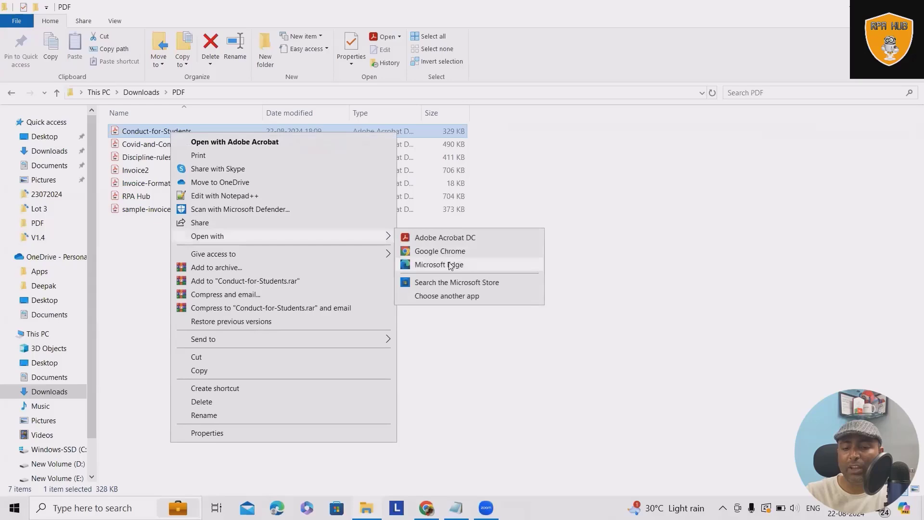
left_click(446, 264)
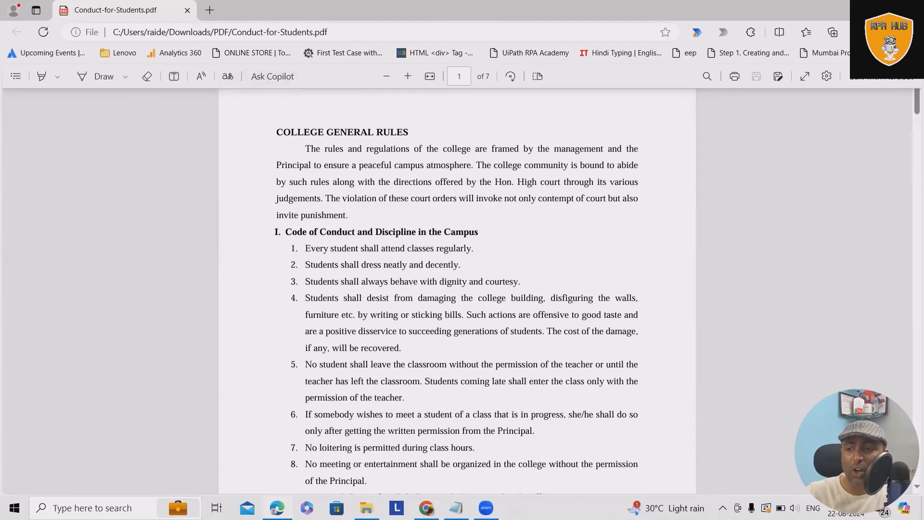
Open Copilot beside the college rules PDF and generate its document summary
left_click(272, 76)
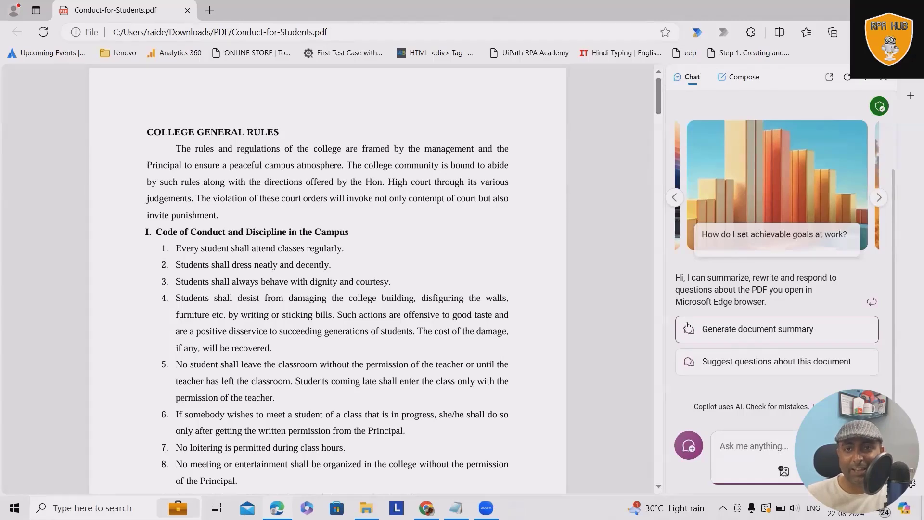
left_click(744, 325)
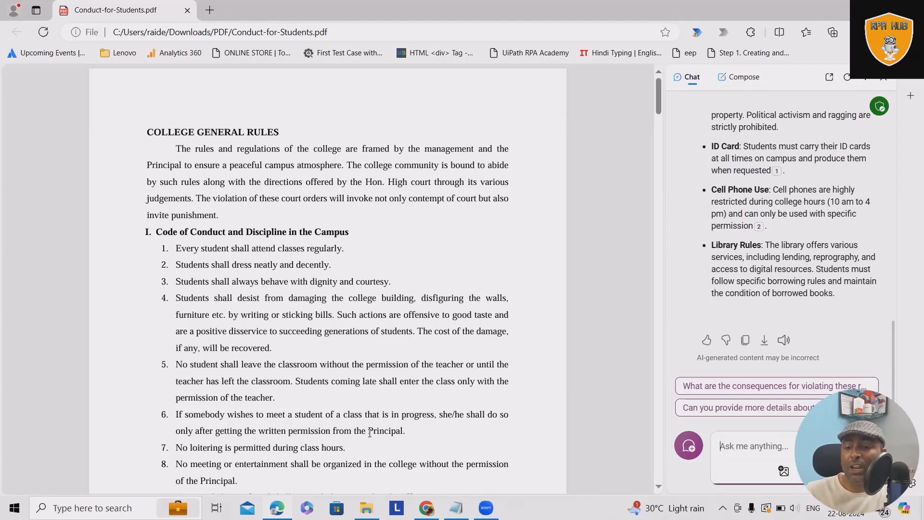
left_click(788, 344)
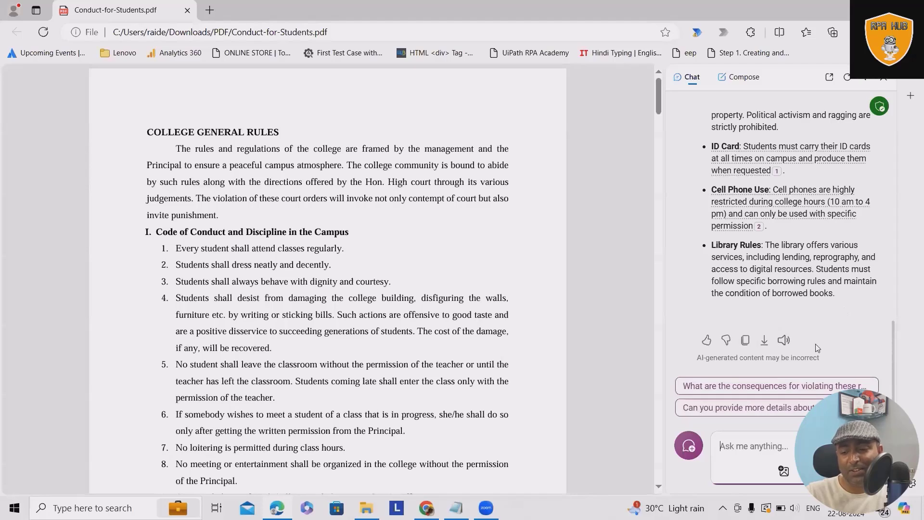
left_click(784, 342)
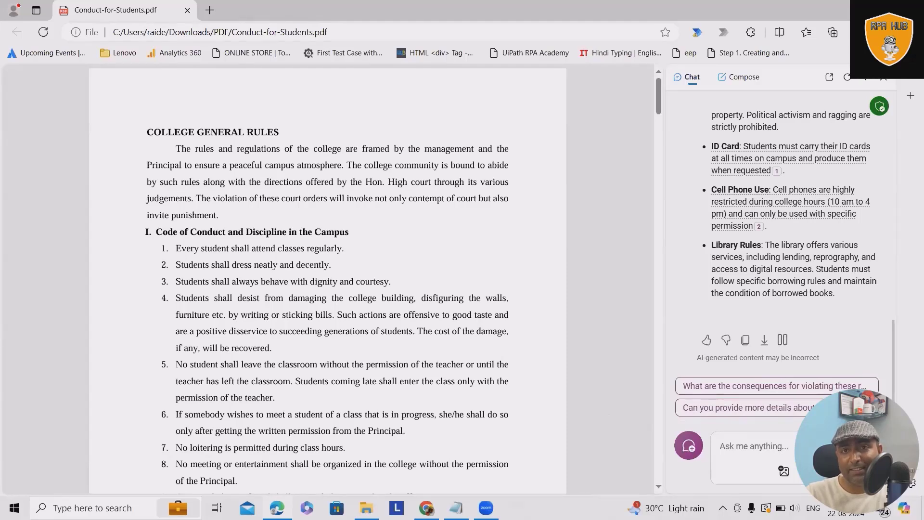
left_click(781, 340)
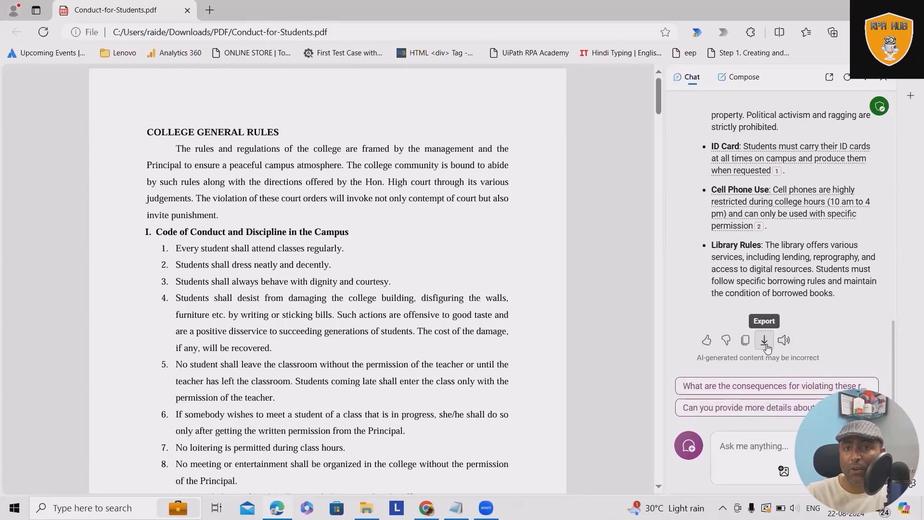
left_click(764, 341)
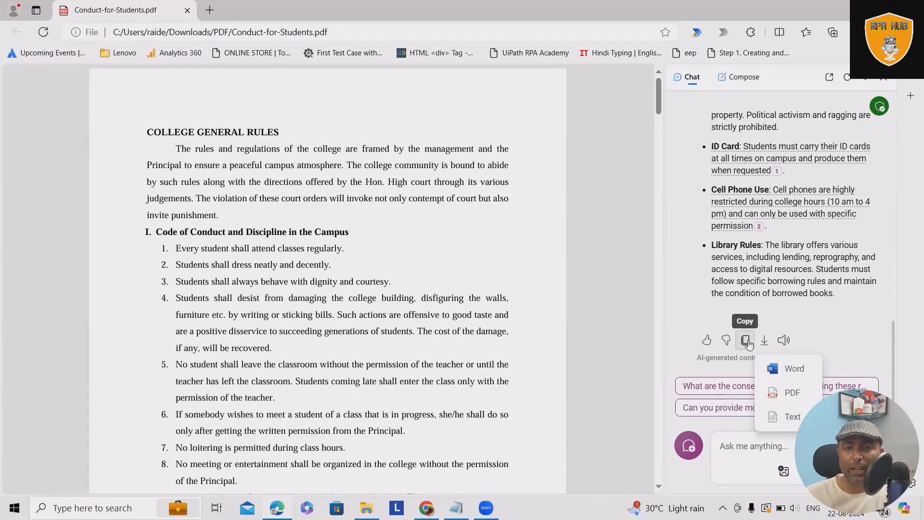
left_click(748, 343)
scroll(769, 297, "up", 3)
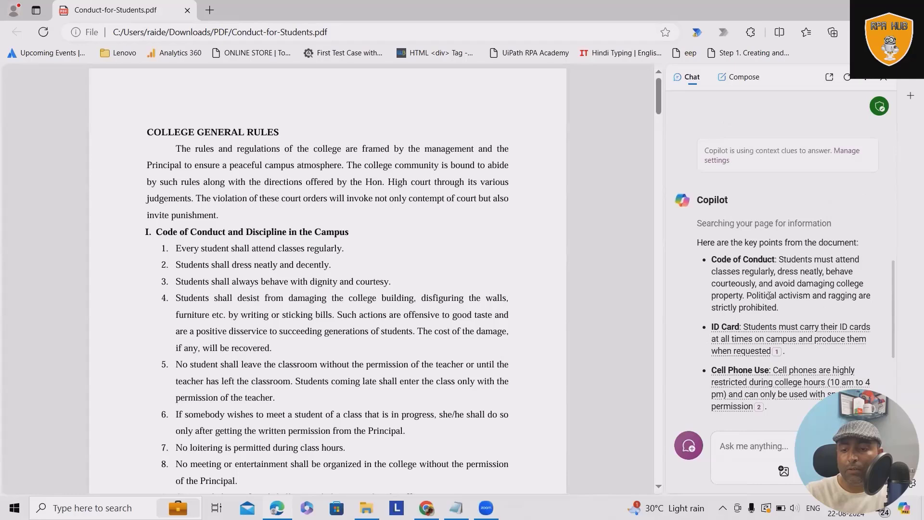
scroll(769, 295, "down", 2)
scroll(766, 289, "down", 3)
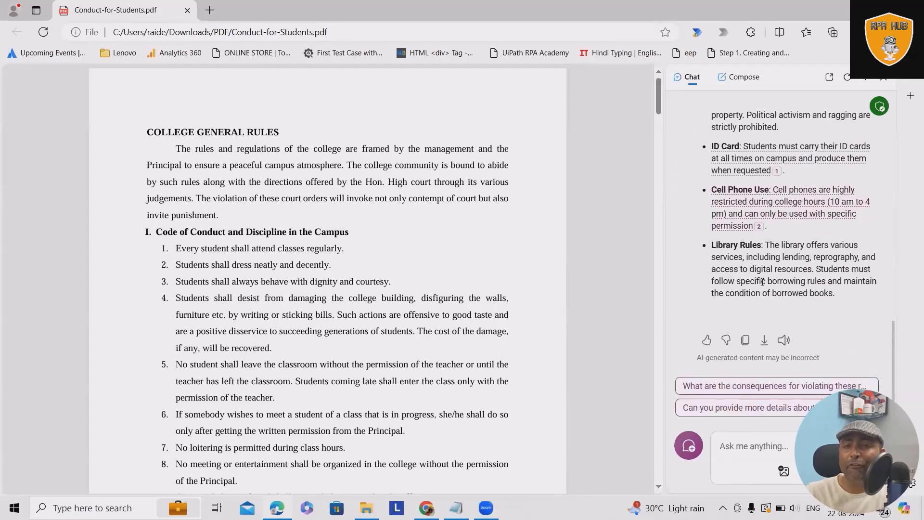
scroll(803, 330, "up", 3)
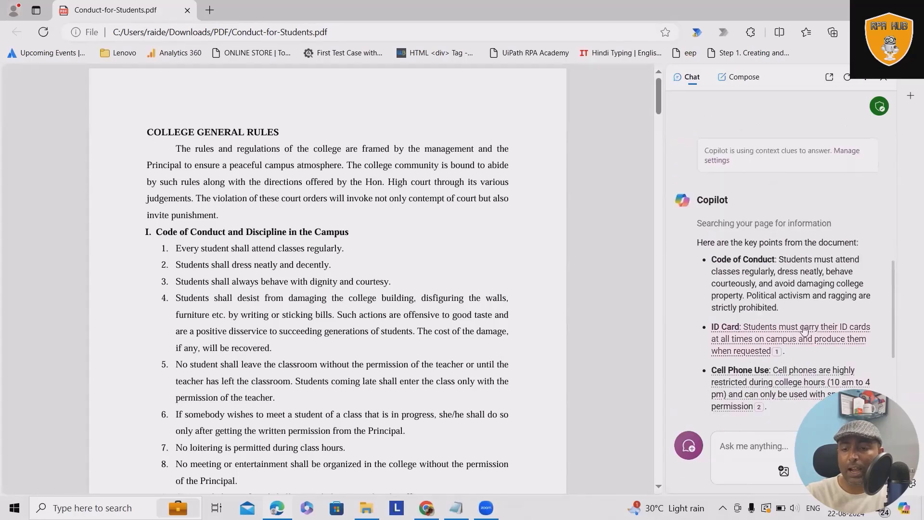
scroll(777, 268, "up", 1)
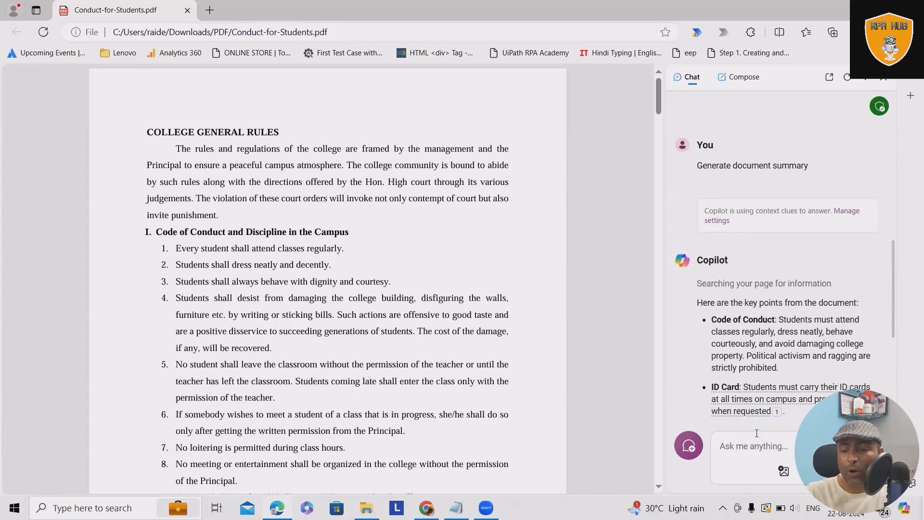
Ask Copilot for a 'Document summary in detail' of the PDF
left_click(738, 441)
type("Docume")
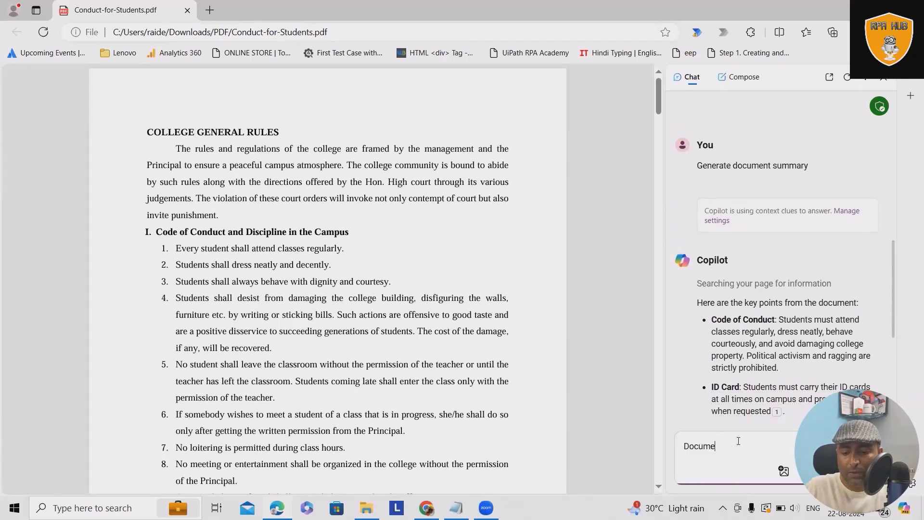
type("nt summary in")
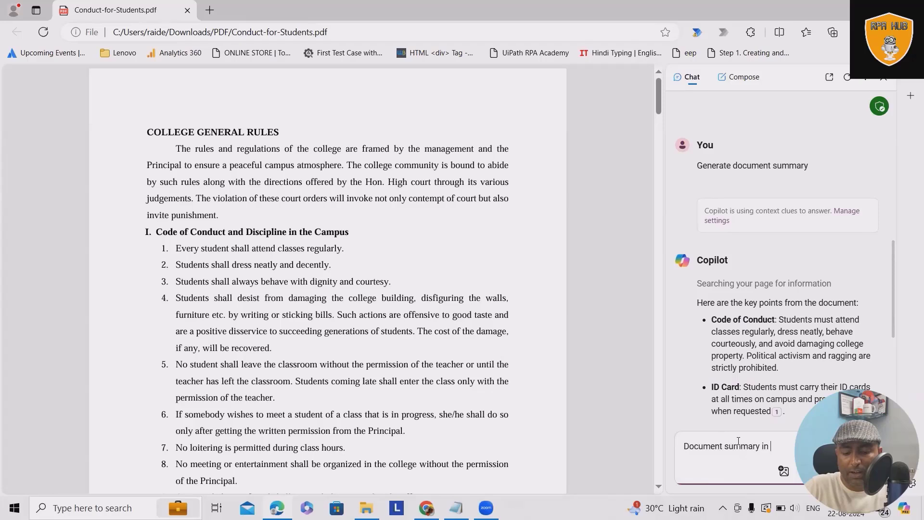
type("detail")
key("Return")
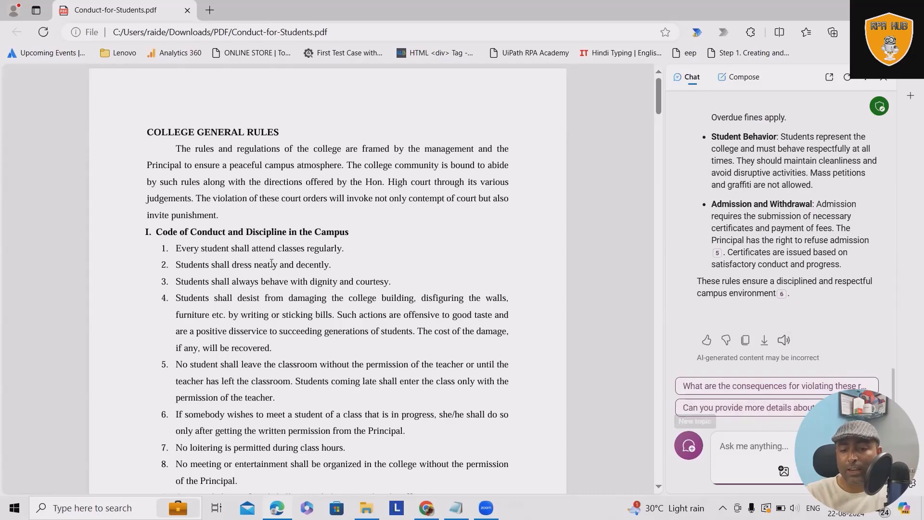
scroll(286, 304, "down", 8)
scroll(289, 317, "down", 10)
scroll(290, 336, "down", 10)
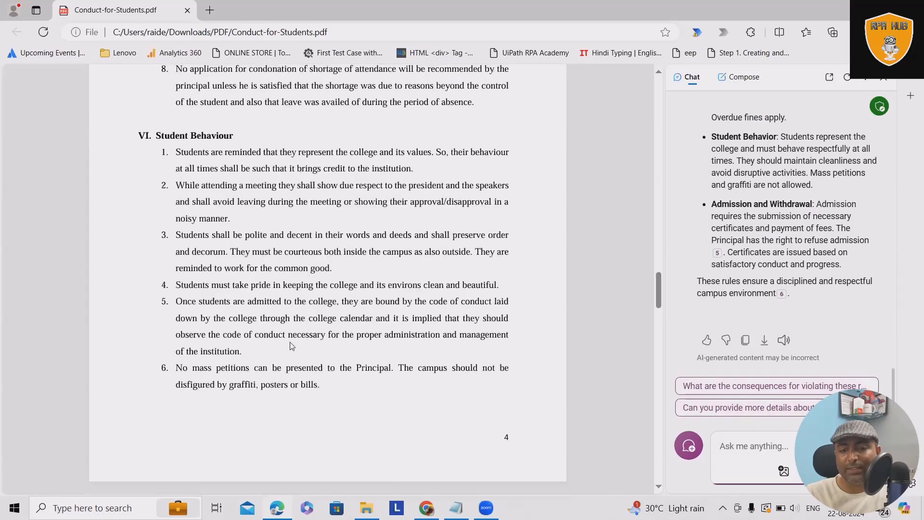
scroll(291, 345, "down", 10)
scroll(291, 345, "down", 10)
scroll(289, 342, "down", 5)
scroll(290, 347, "down", 5)
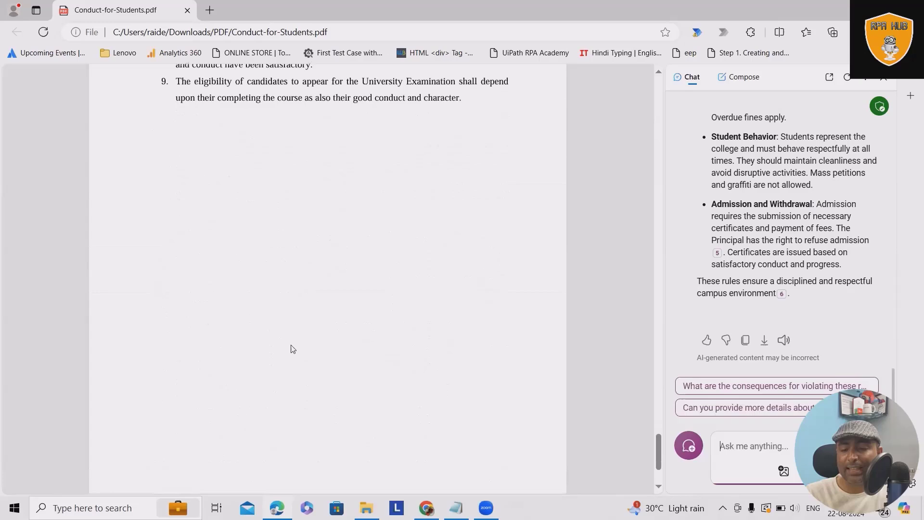
scroll(507, 322, "up", 5)
scroll(508, 321, "up", 7)
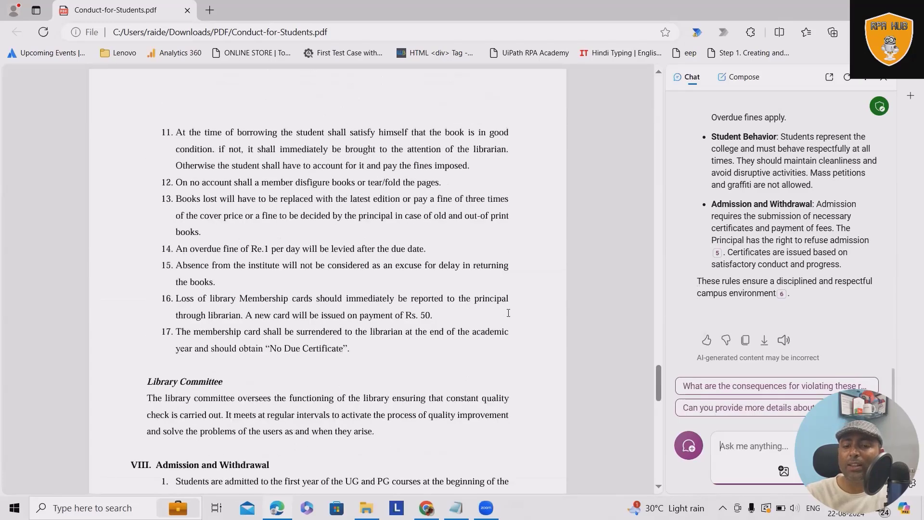
scroll(512, 322, "up", 1)
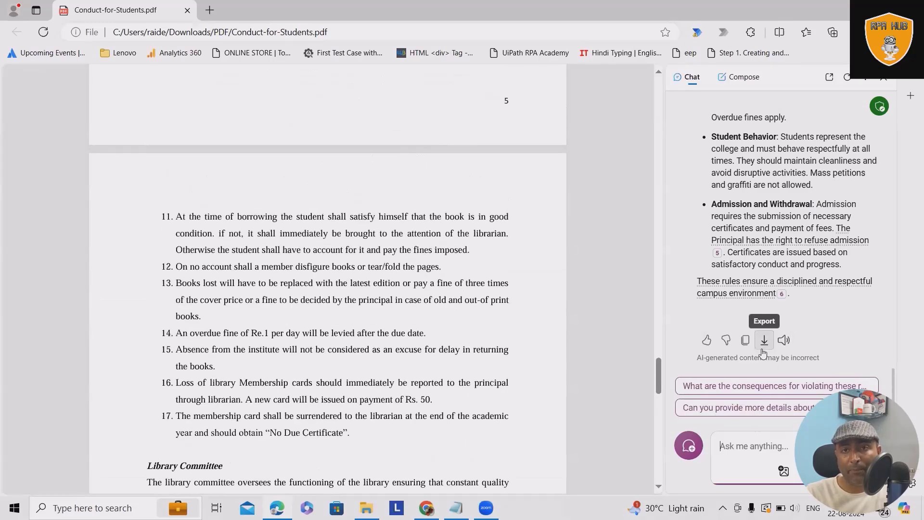
scroll(778, 356, "up", 5)
scroll(778, 355, "up", 5)
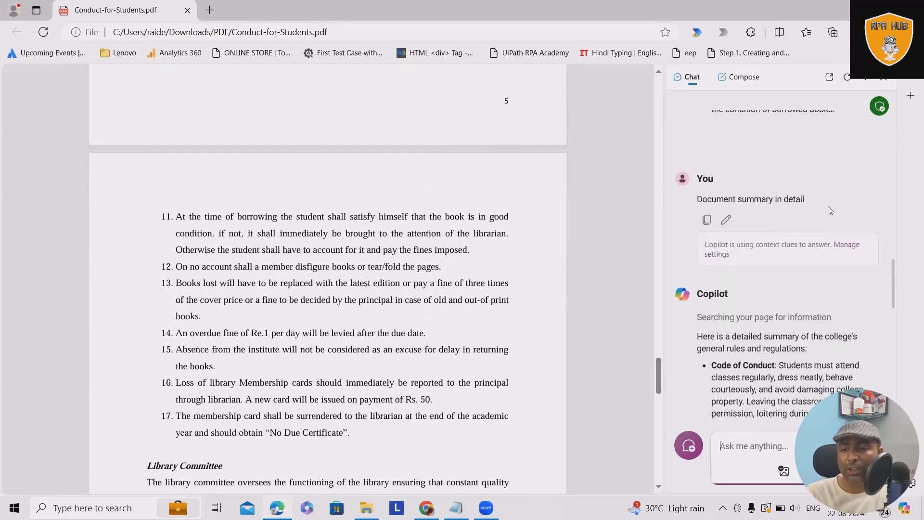
mouse_move(697, 199)
left_mouse_down()
mouse_move(804, 199)
mouse_move(759, 438)
mouse_move(792, 446)
left_mouse_up()
type("fro")
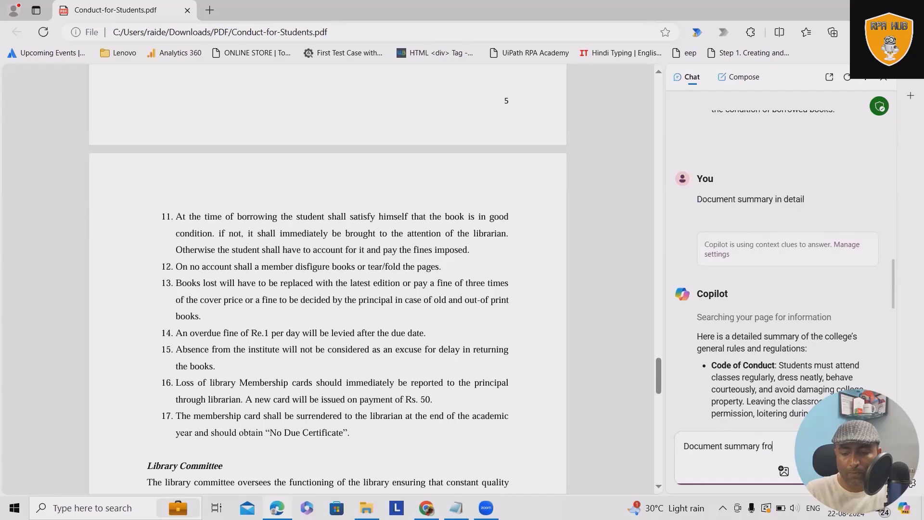
type("m Pag")
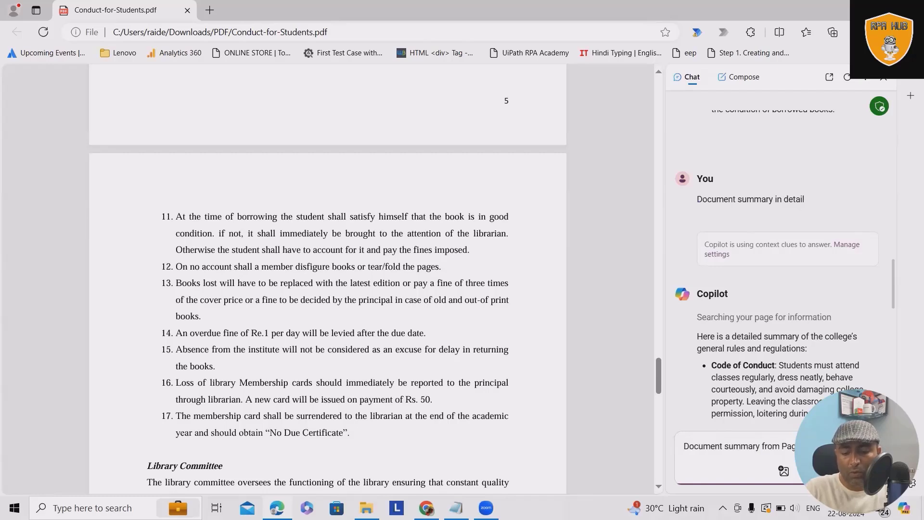
key("Return")
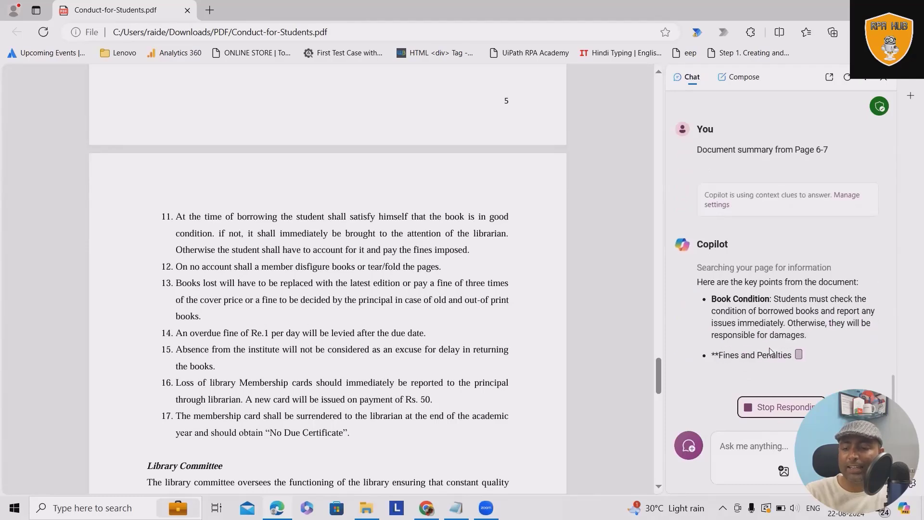
scroll(469, 336, "down", 1)
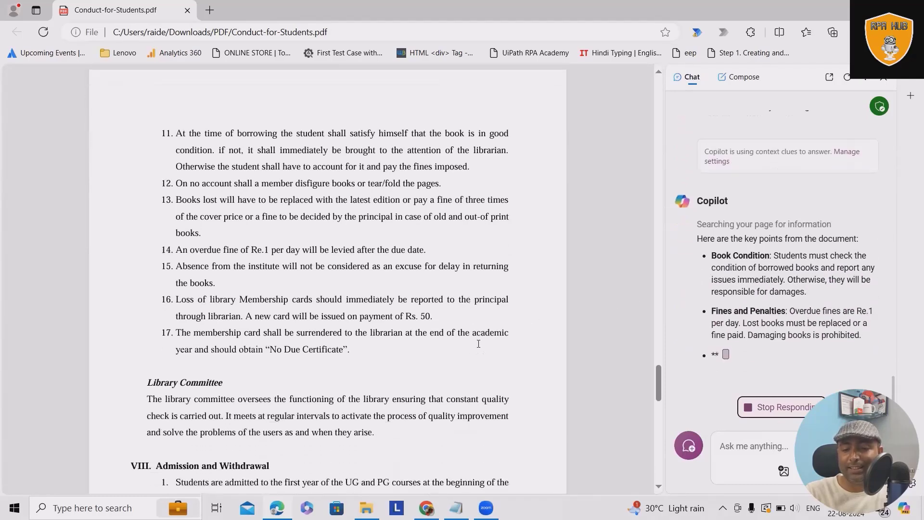
scroll(456, 347, "down", 6)
scroll(455, 347, "down", 5)
scroll(454, 347, "up", 5)
scroll(454, 347, "up", 4)
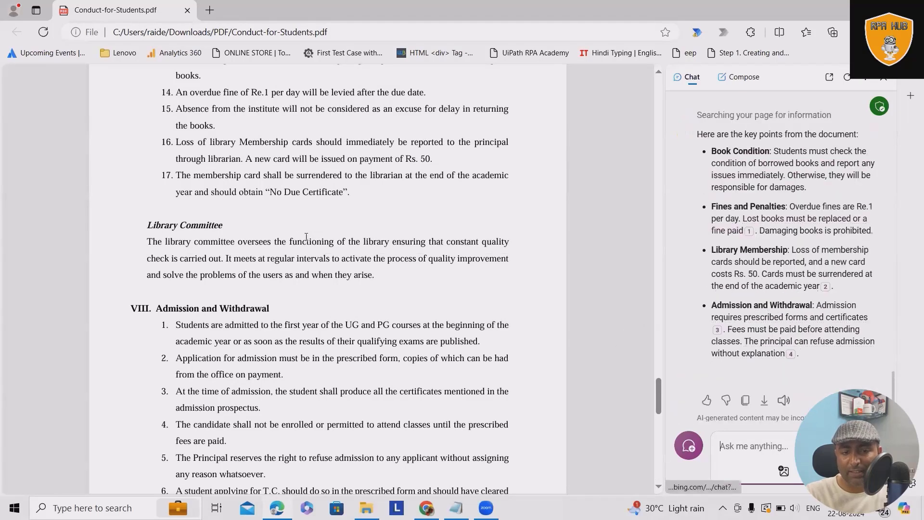
scroll(316, 229, "up", 2)
scroll(315, 245, "up", 4)
scroll(314, 264, "up", 3)
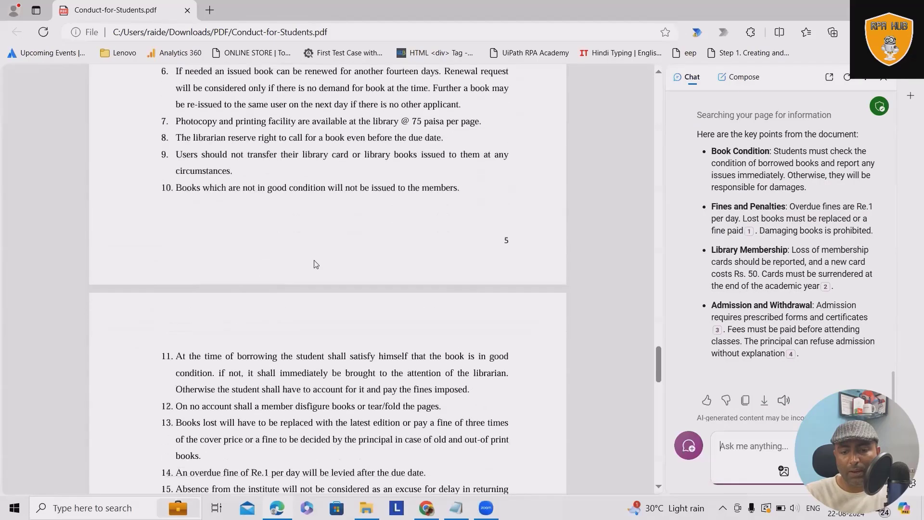
scroll(312, 289, "down", 5)
scroll(311, 310, "down", 5)
scroll(289, 274, "down", 2)
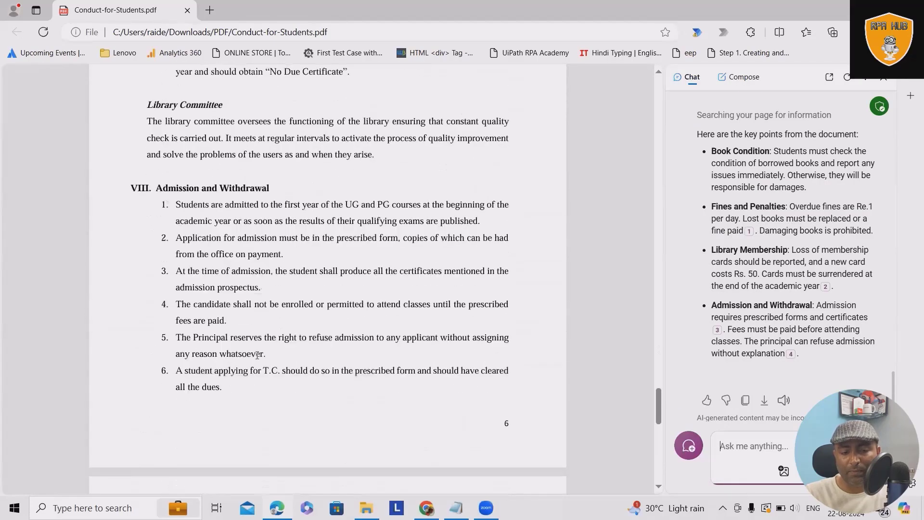
scroll(231, 209, "up", 6)
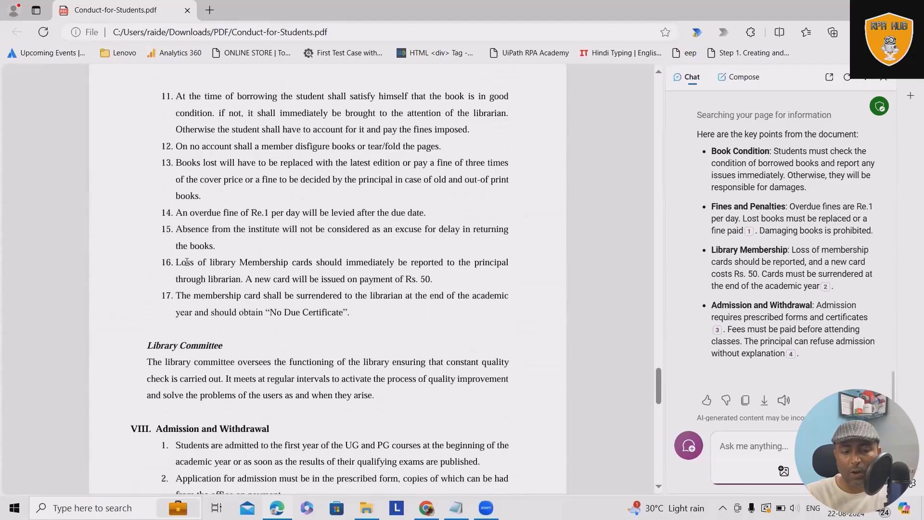
Select text in the library rules, ending on the Library Committee heading
mouse_move(181, 262)
left_mouse_down()
mouse_move(451, 276)
mouse_move(491, 262)
left_mouse_up()
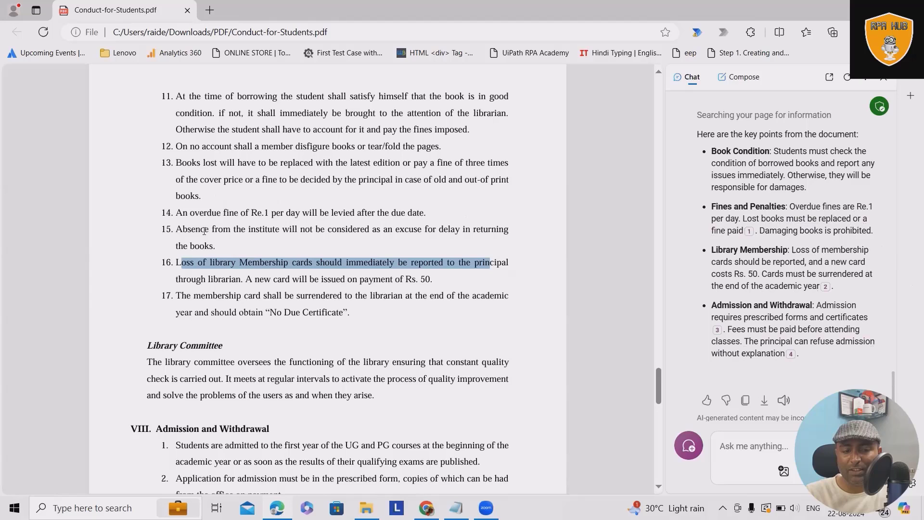
left_click_drag(193, 213, 391, 215)
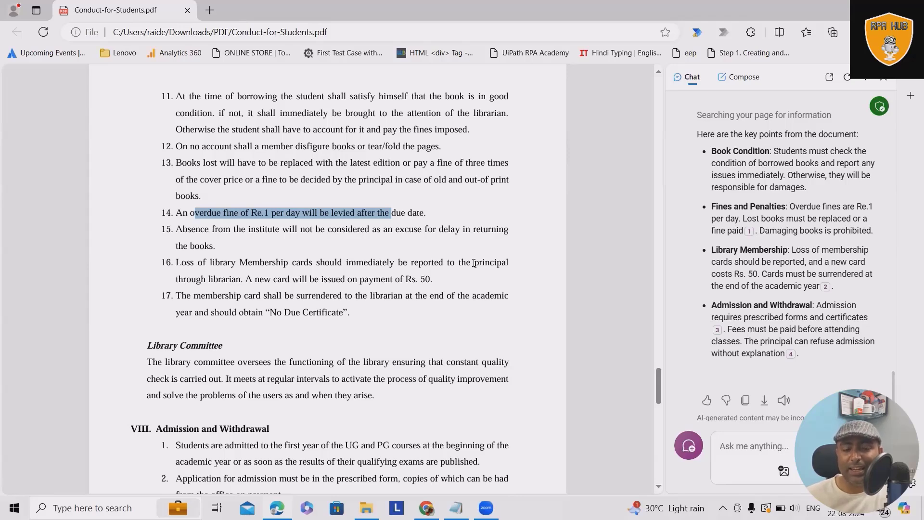
left_click_drag(226, 346, 146, 344)
key("ctrl+c")
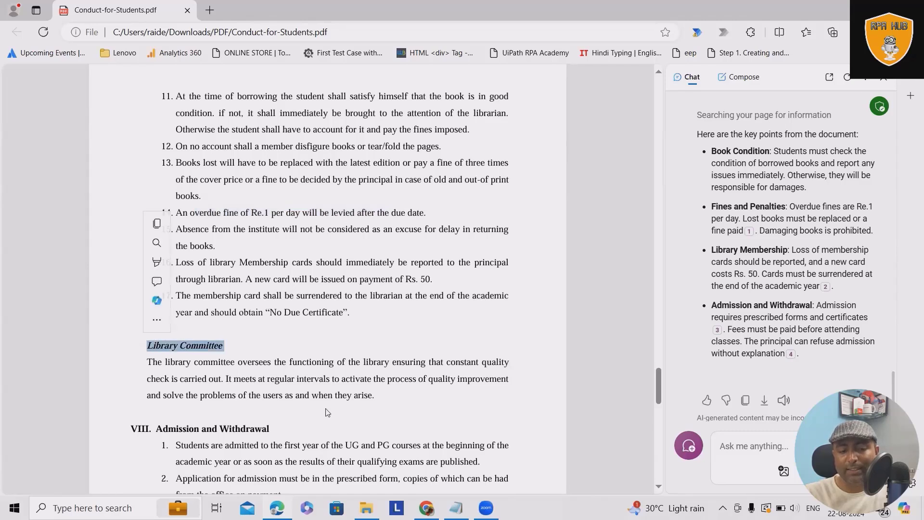
Paste 'Library Committee' into Copilot and request a point summary
left_click(761, 444)
key("ctrl+v")
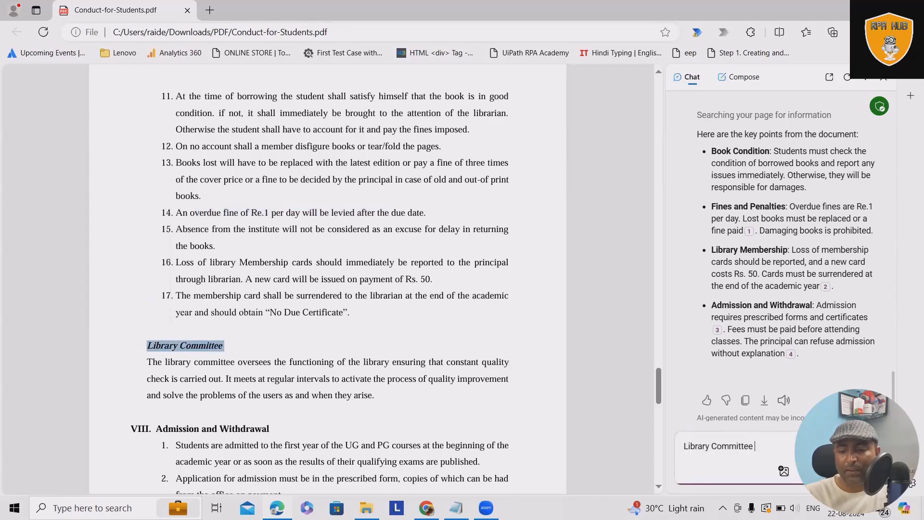
type("point ")
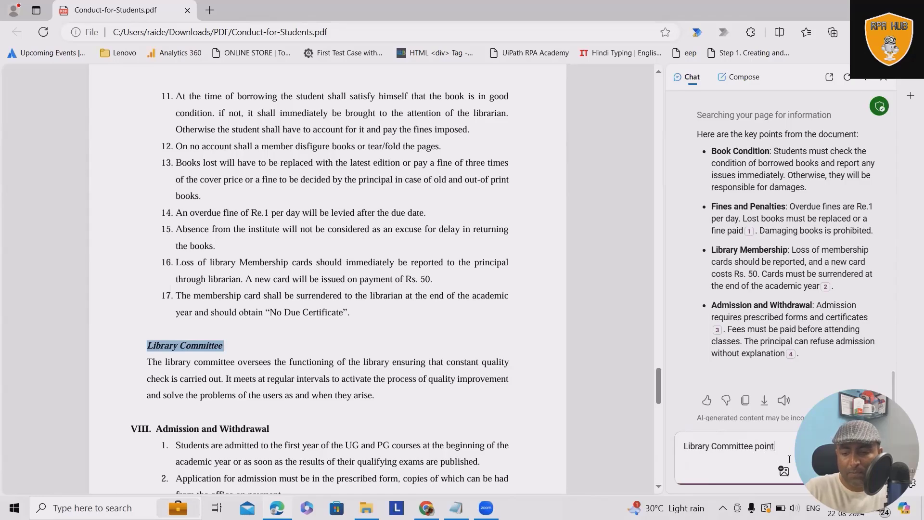
type("summary")
key("Return")
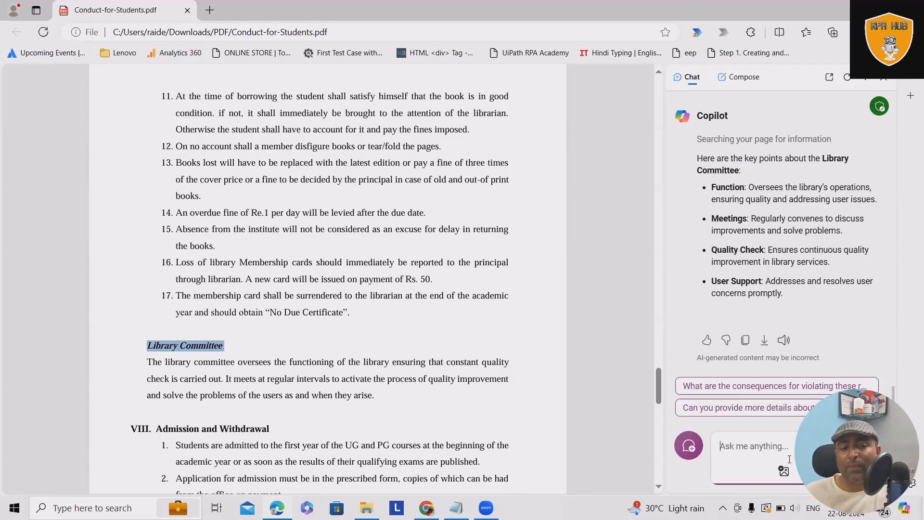
scroll(603, 281, "up", 5)
scroll(603, 282, "up", 3)
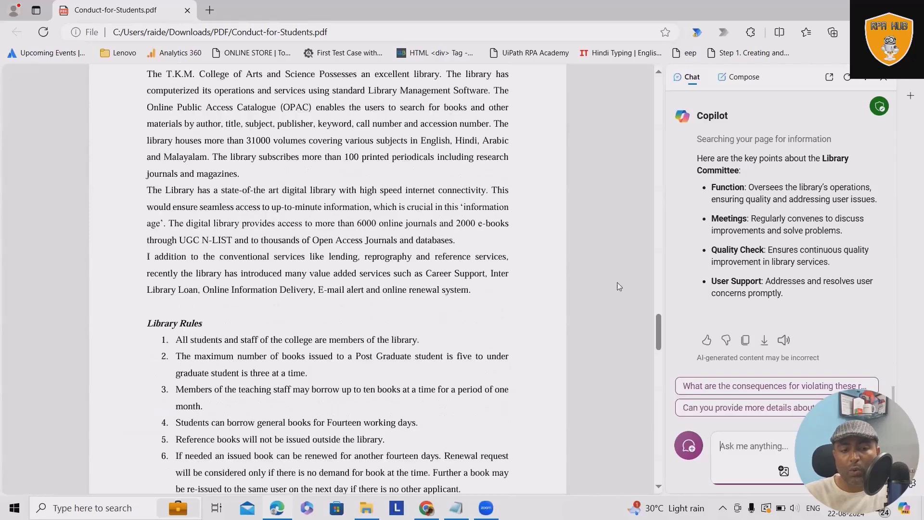
scroll(616, 285, "up", 5)
scroll(626, 286, "up", 3)
scroll(634, 295, "up", 2)
scroll(634, 294, "up", 1)
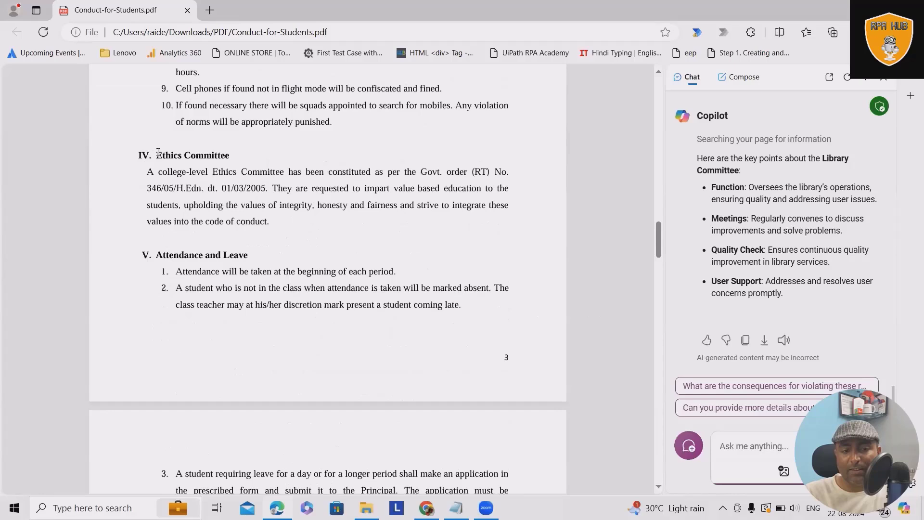
left_click_drag(157, 154, 285, 173)
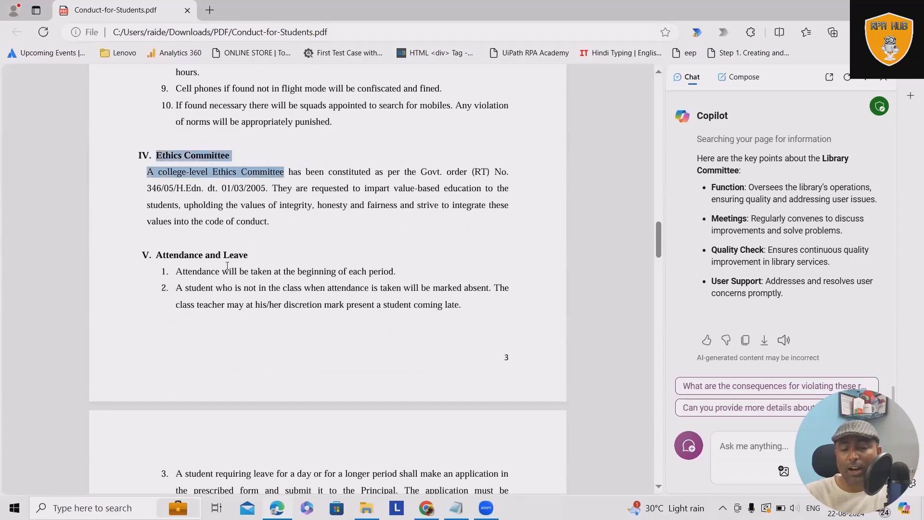
scroll(272, 291, "up", 2)
scroll(290, 296, "up", 5)
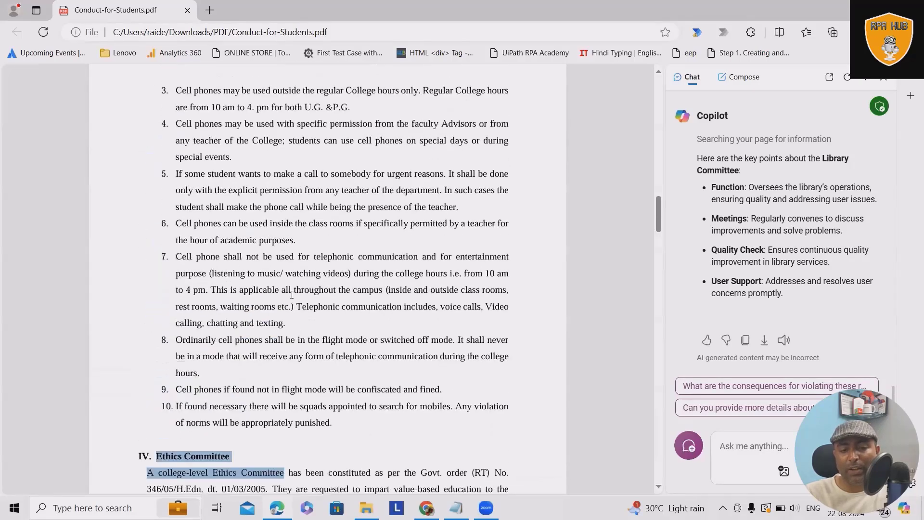
scroll(303, 303, "up", 2)
scroll(322, 311, "up", 3)
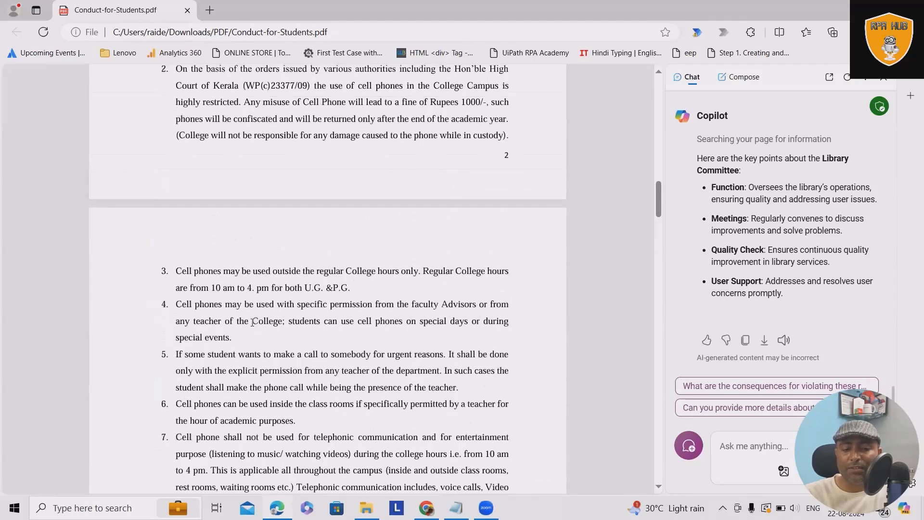
left_click_drag(252, 321, 278, 321)
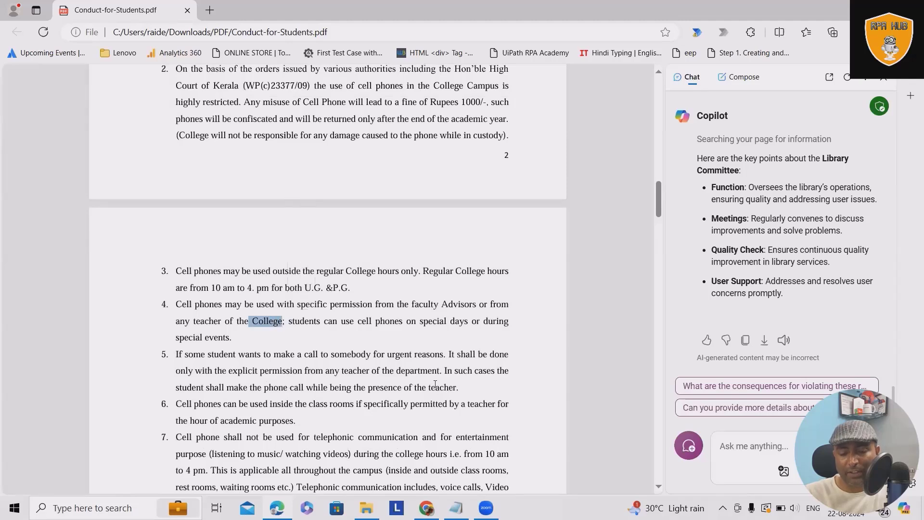
Ask Copilot how often 'College' appears, then select 'college' in its 43-times answer
type("College")
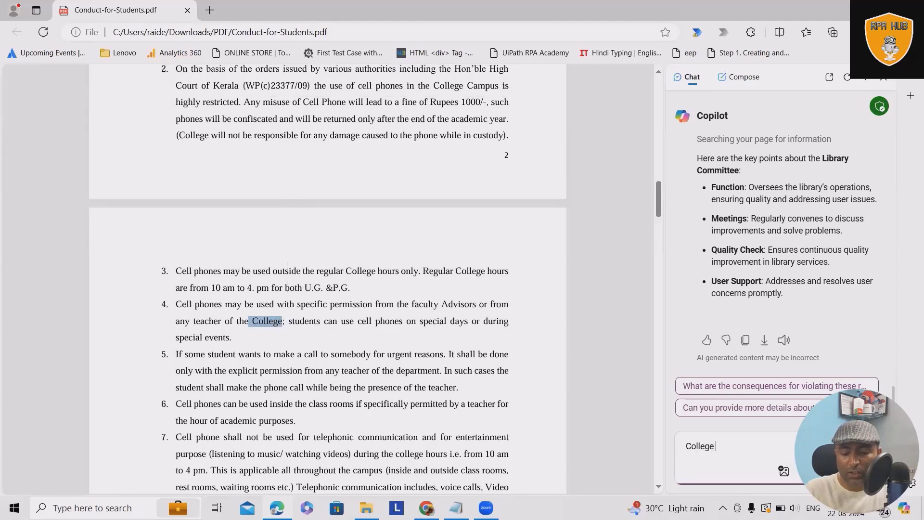
type("text appe")
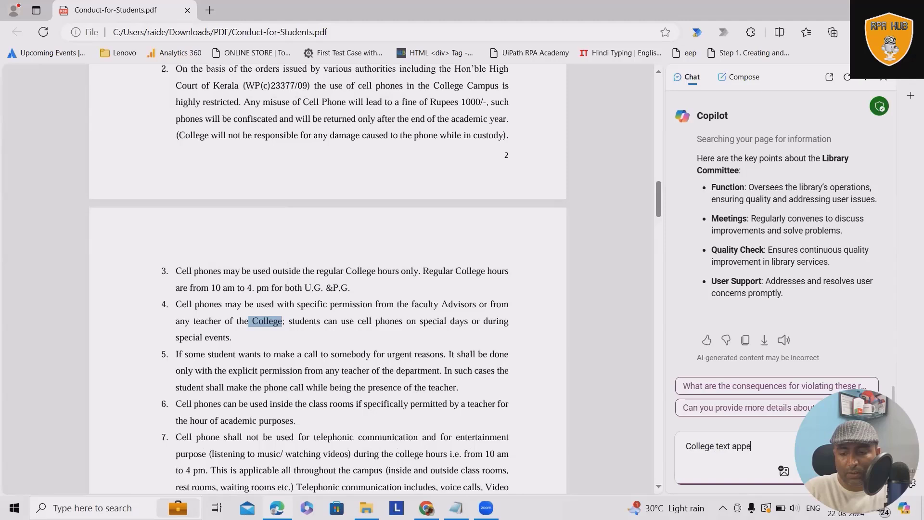
type("rs how man")
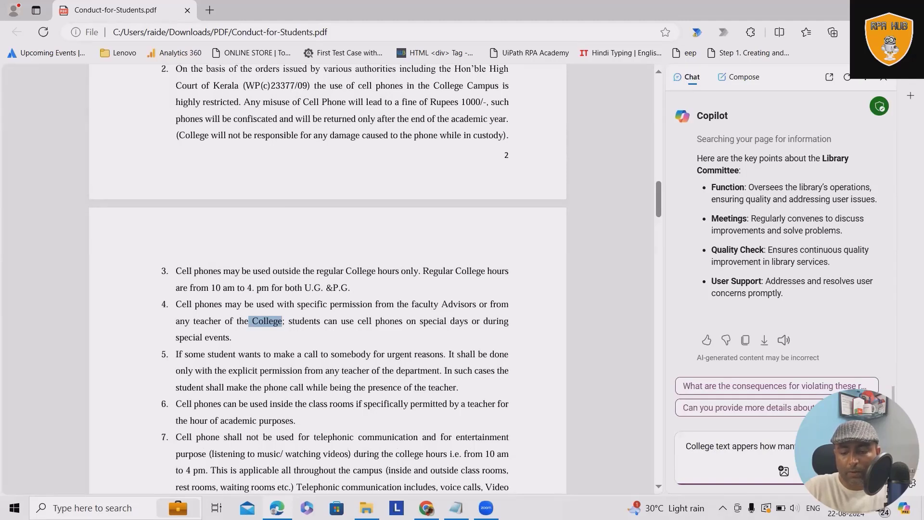
key("Return")
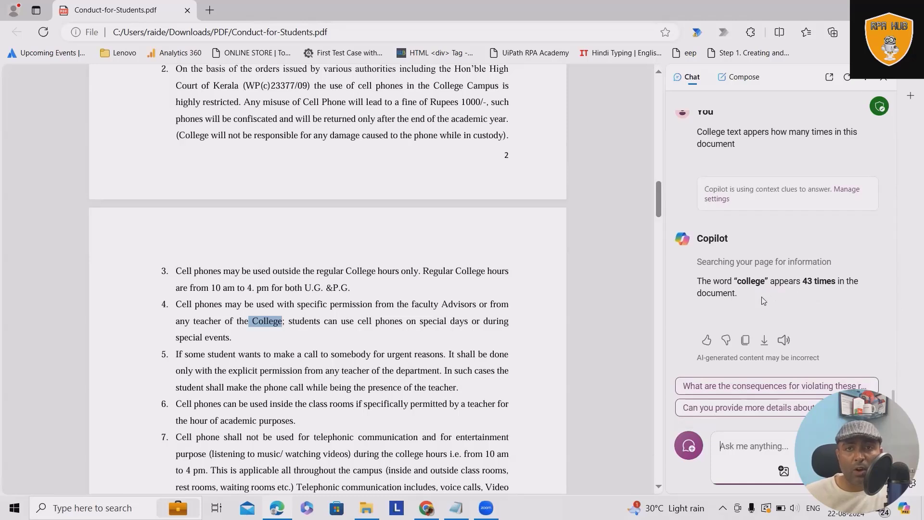
double_click(739, 281)
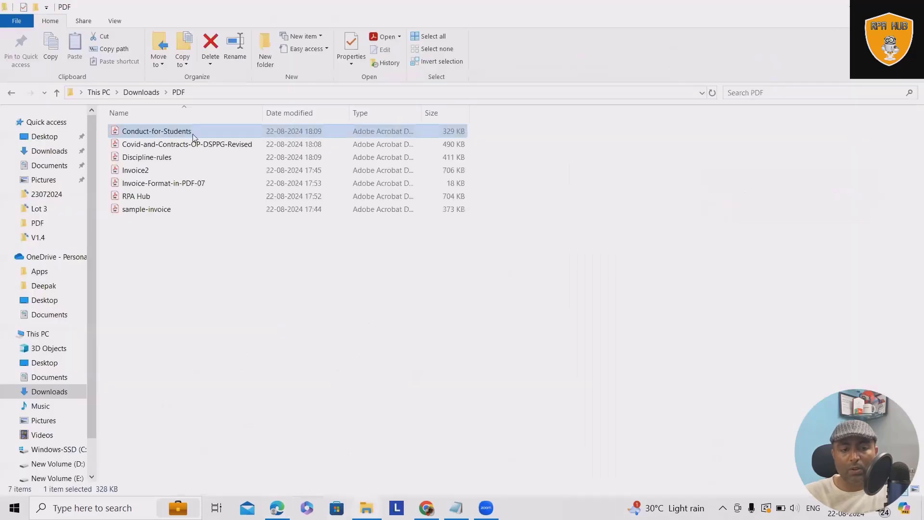
Open Conduct-for-Students in Acrobat and search 'college', highlighting all 30 matches
right_click(192, 134)
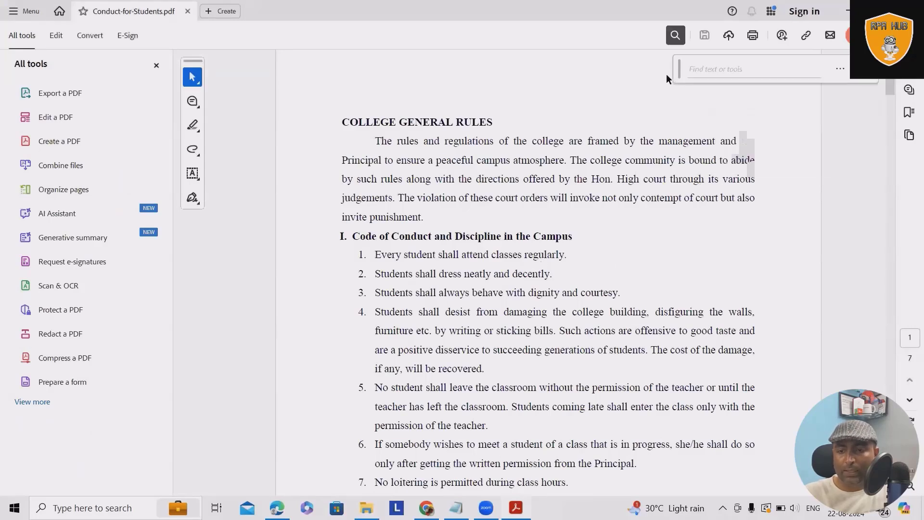
left_click(705, 73)
type("college")
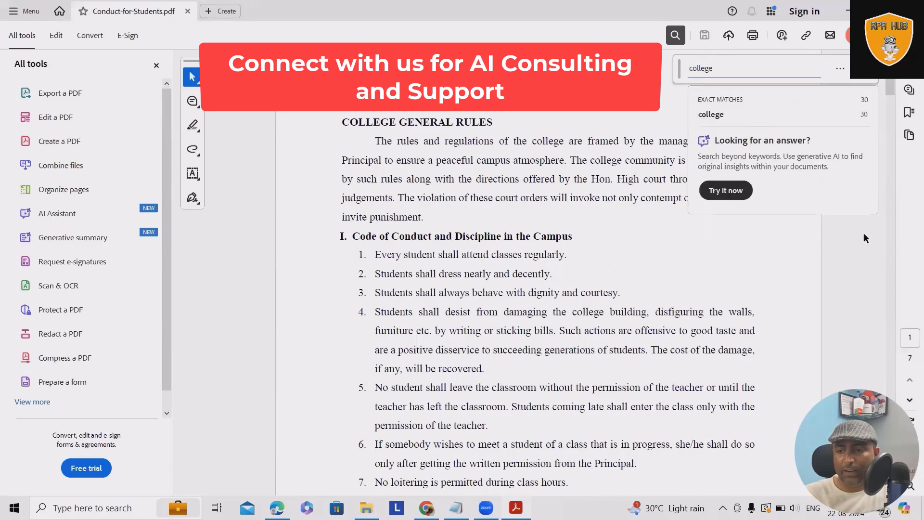
left_click(733, 114)
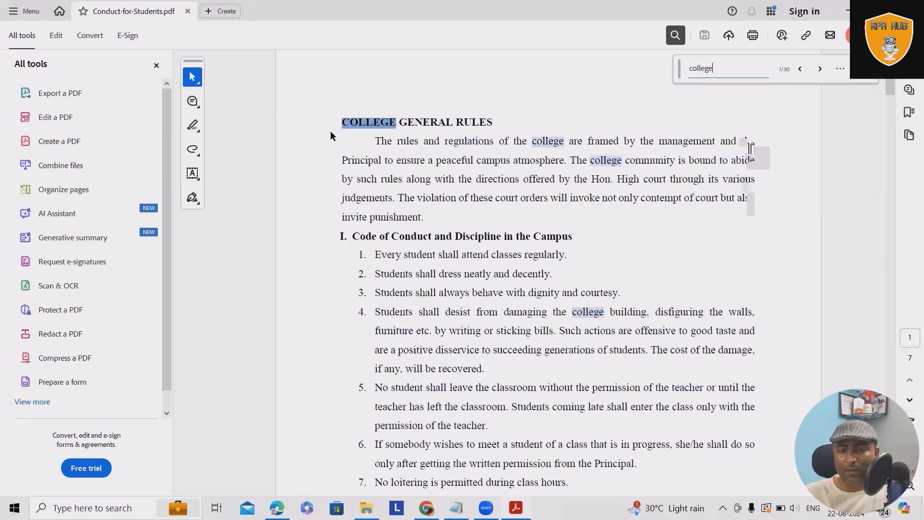
scroll(606, 186, "down", 10)
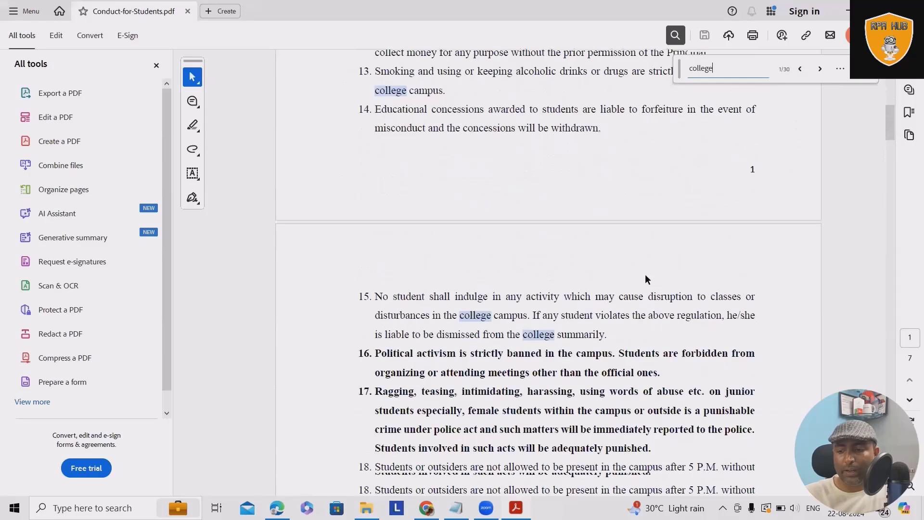
scroll(644, 273, "down", 3)
scroll(644, 274, "down", 5)
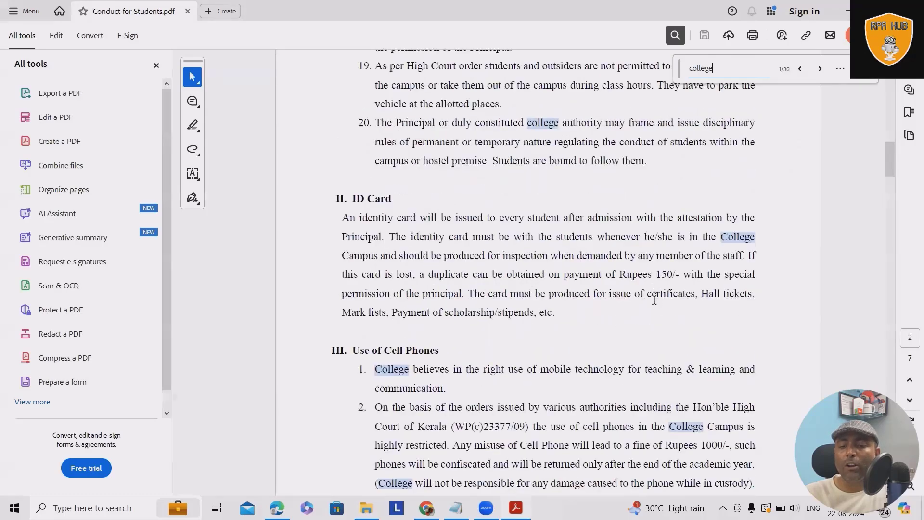
scroll(654, 299, "down", 5)
scroll(654, 302, "down", 5)
scroll(654, 304, "down", 5)
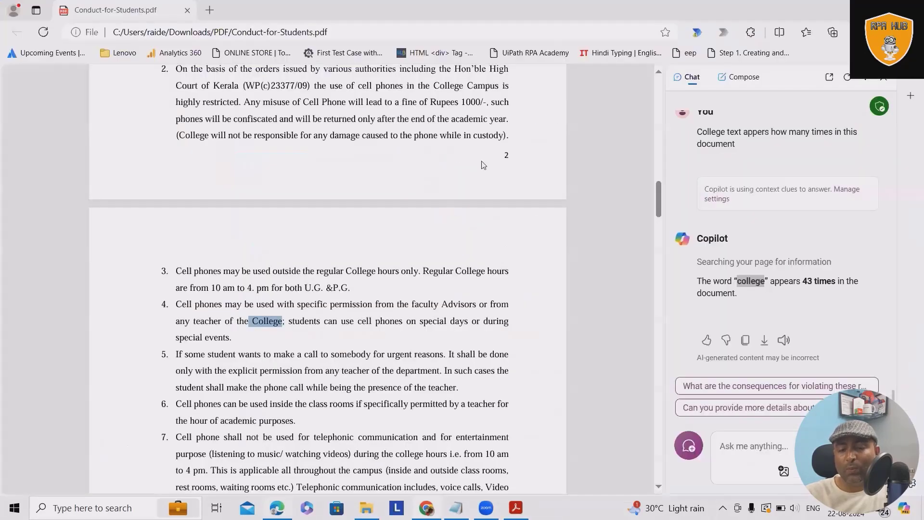
Open the Invoice2 PDF in Adobe Acrobat
left_click(108, 242)
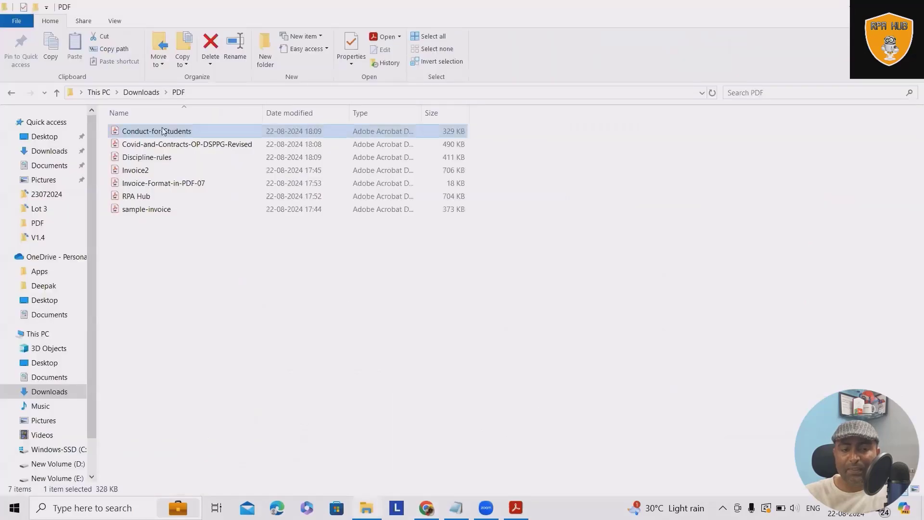
left_click(145, 170)
key("Return")
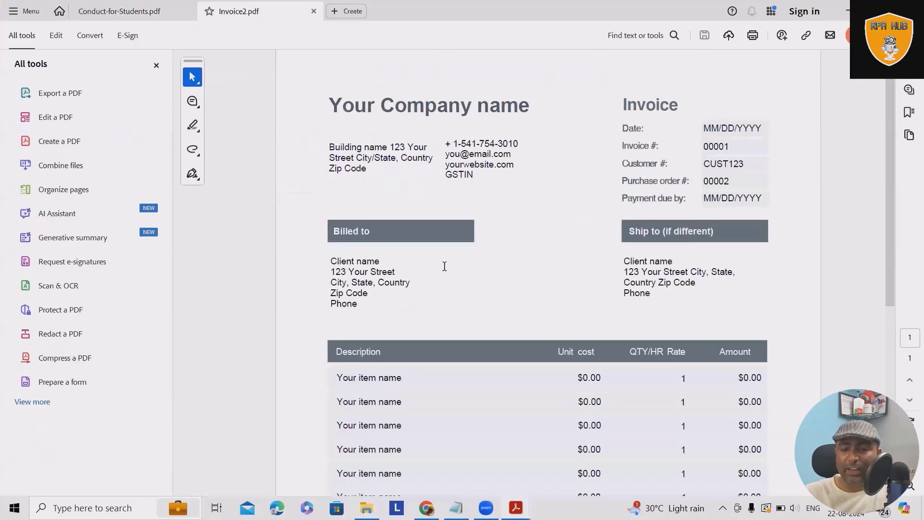
Close Invoice2, open the RPA Hub invoice in Acrobat, then return to File Explorer
key("alt+F4")
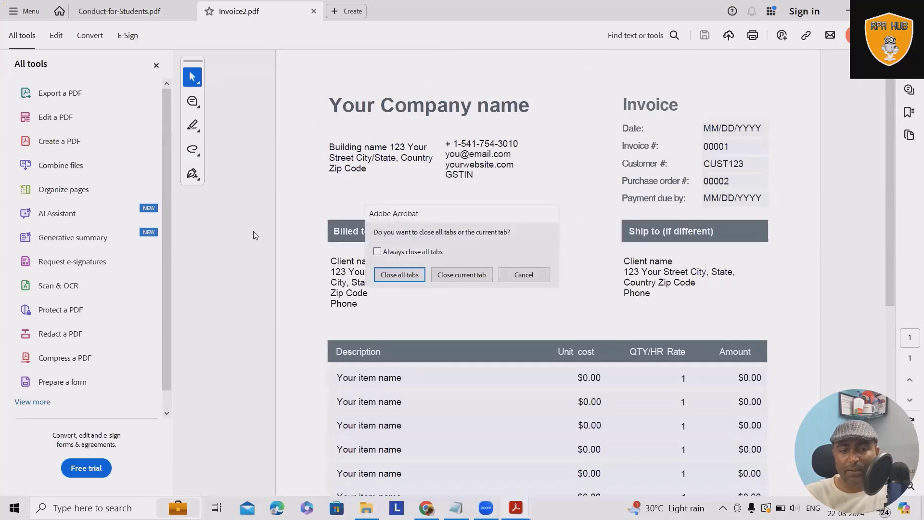
left_click(465, 277)
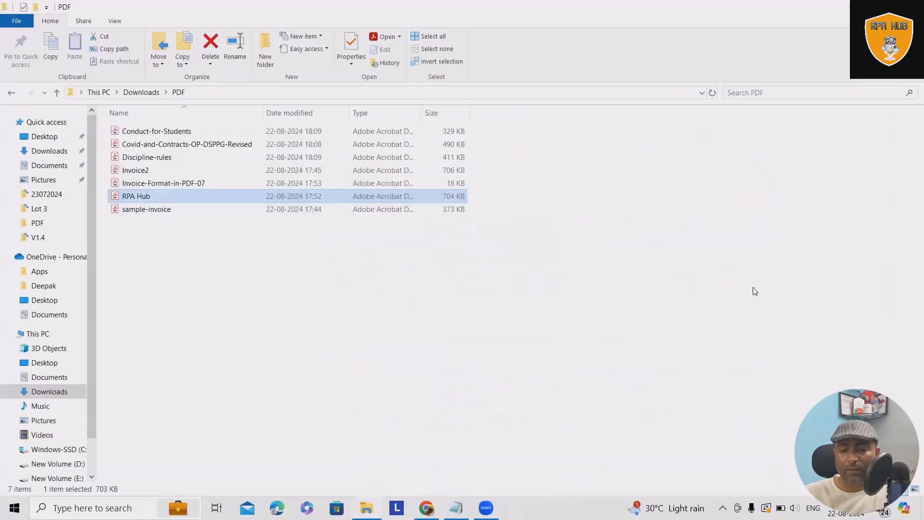
key("Return")
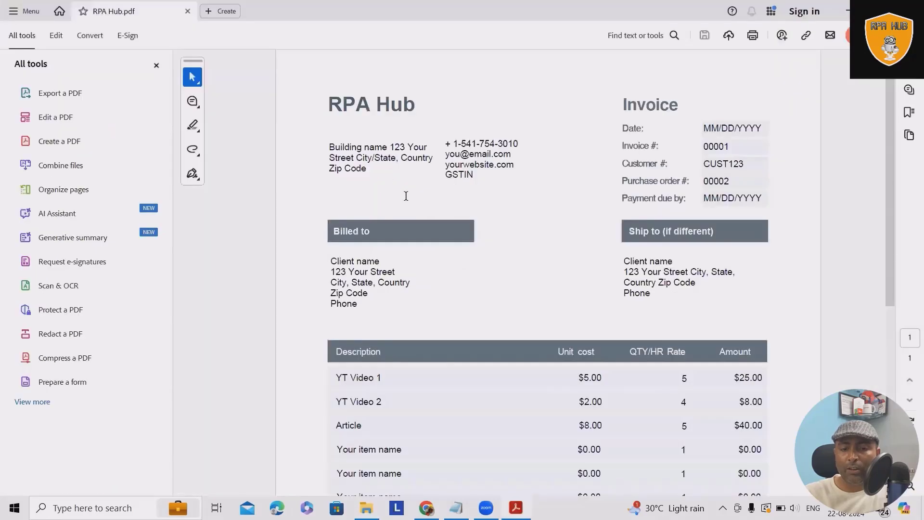
scroll(374, 261, "down", 4)
scroll(375, 301, "down", 4)
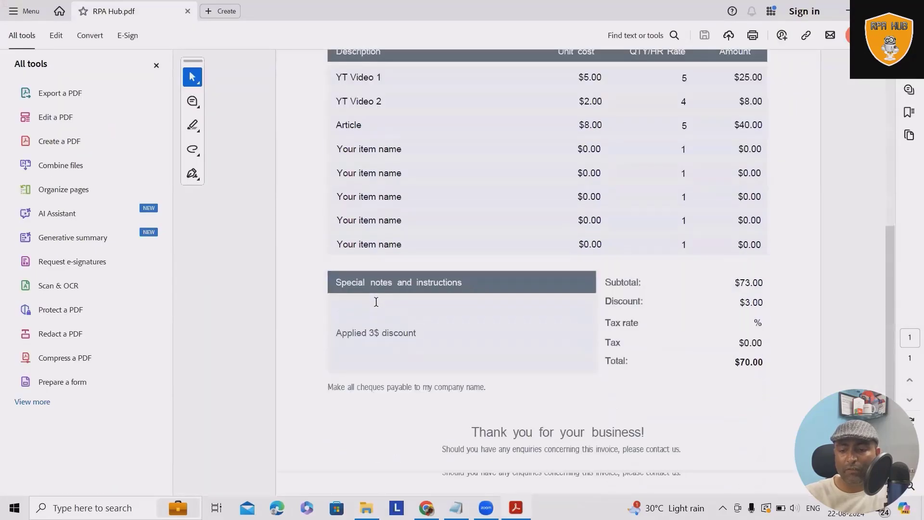
scroll(375, 302, "up", 4)
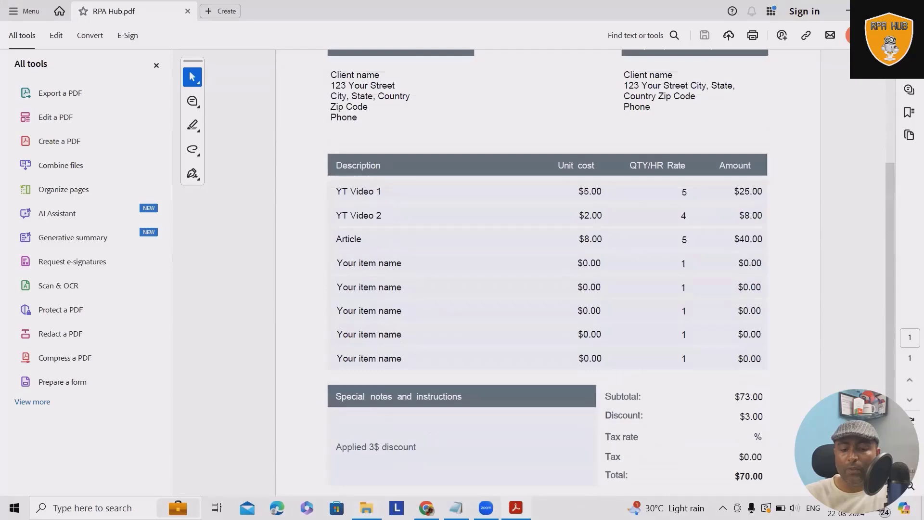
key("alt+Tab")
Open RPA Hub.pdf in Microsoft Edge and show the Copilot sidebar beside it
right_click(131, 198)
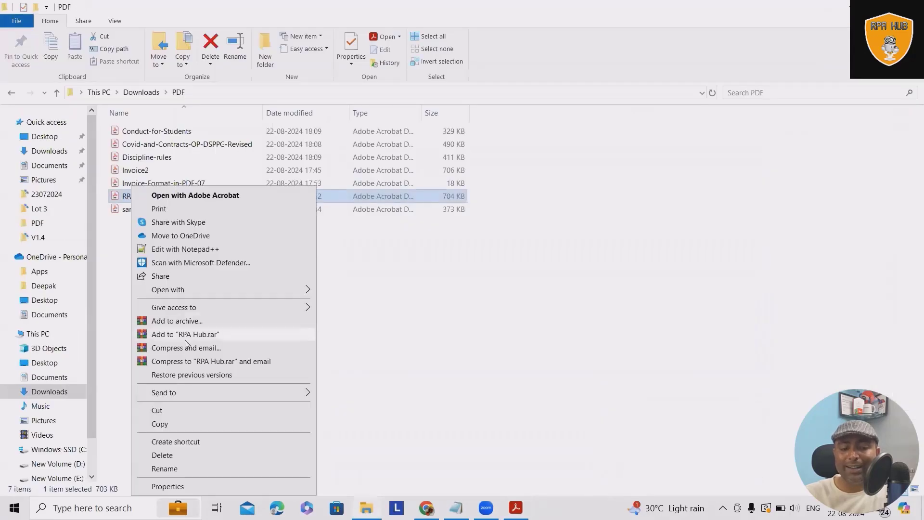
mouse_move(168, 288)
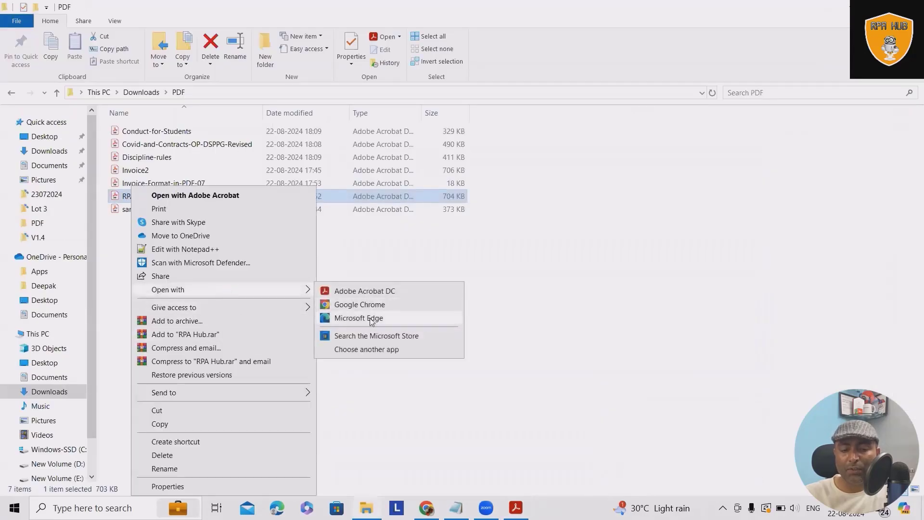
left_click(383, 318)
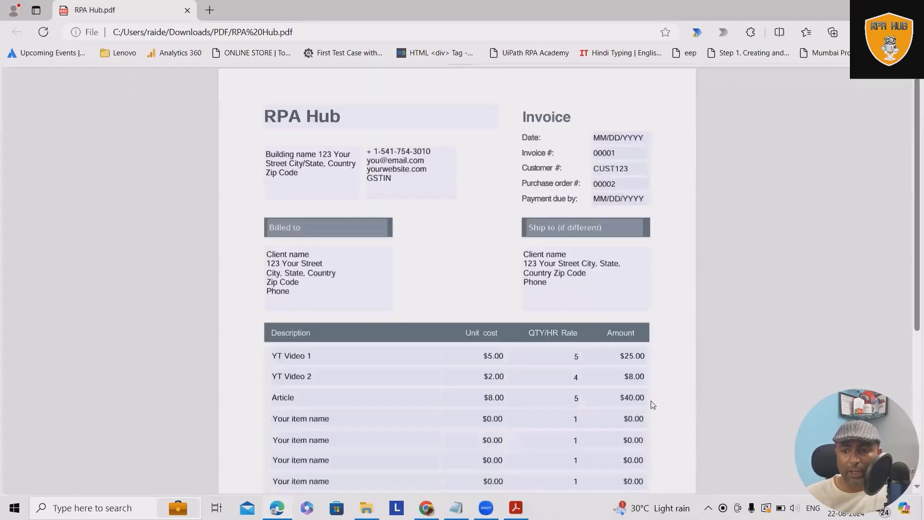
left_click(906, 33)
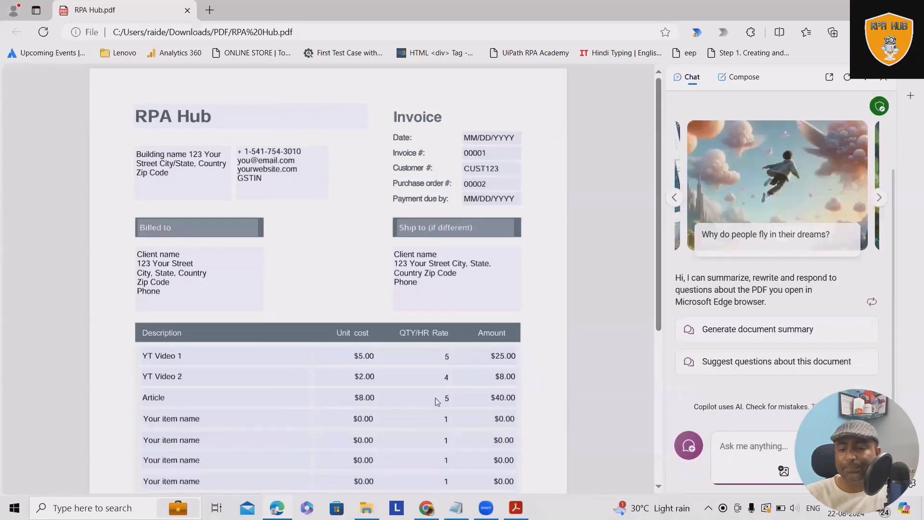
scroll(402, 368, "down", 3)
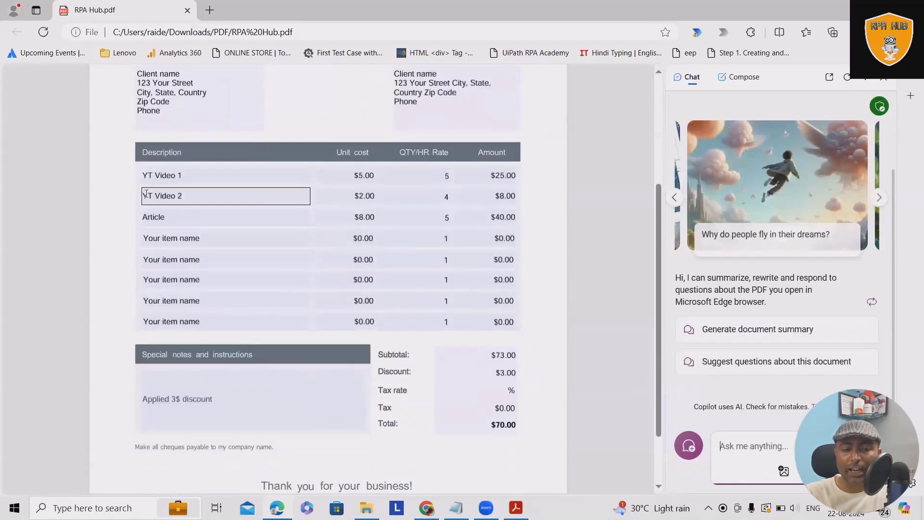
scroll(358, 315, "down", 1)
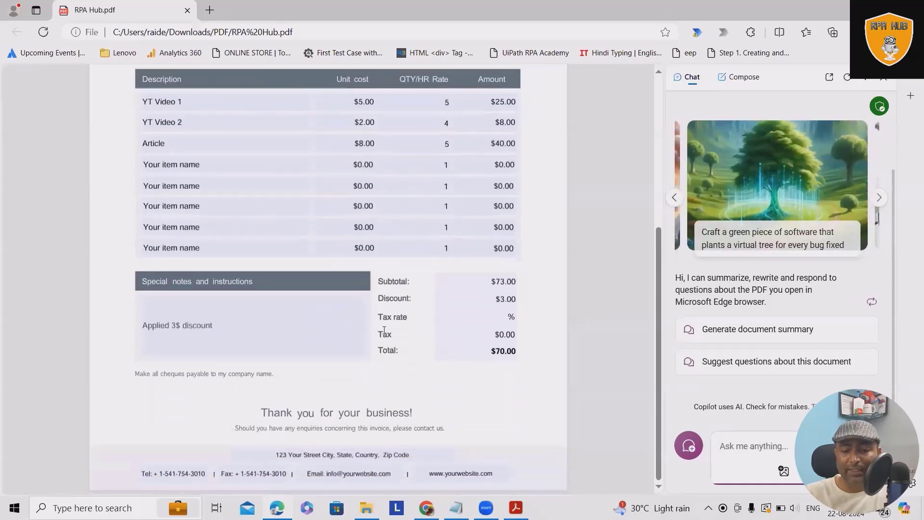
scroll(388, 333, "up", 4)
scroll(388, 333, "down", 4)
left_click_drag(400, 351, 349, 353)
key("ctrl+c")
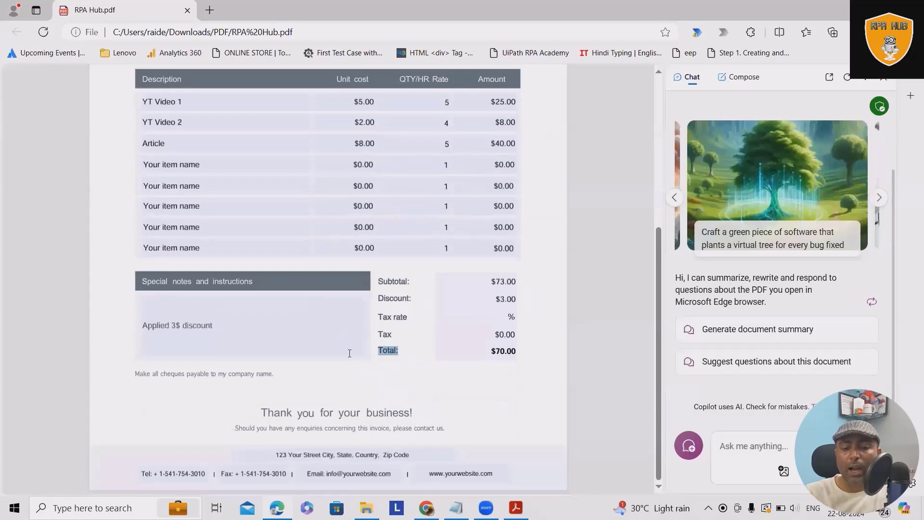
Ask Copilot for the invoice total, then have it answer from this page
left_click(750, 445)
type("Total")
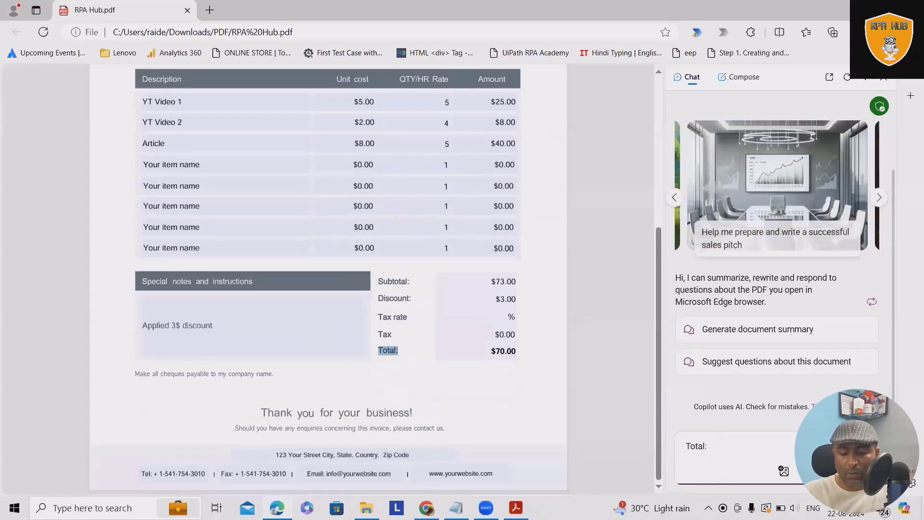
type(": f")
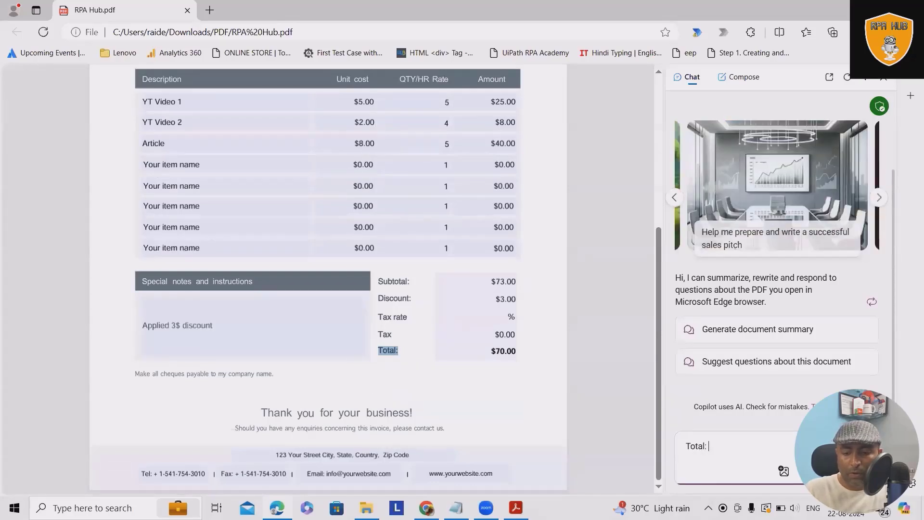
type("amount from this docu")
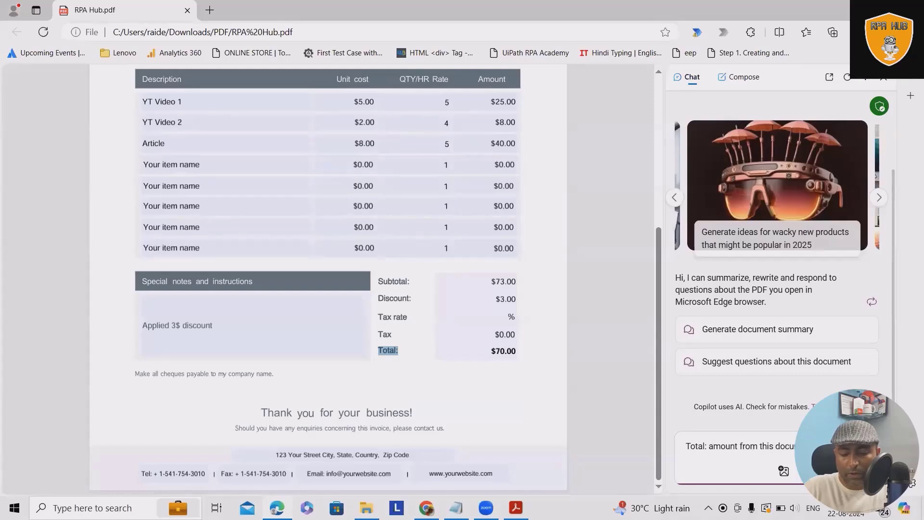
key("Return")
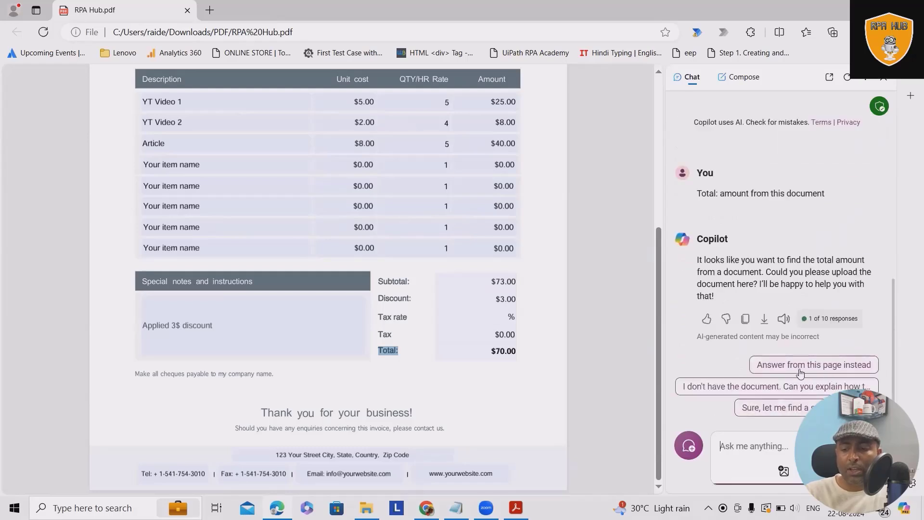
left_click(827, 370)
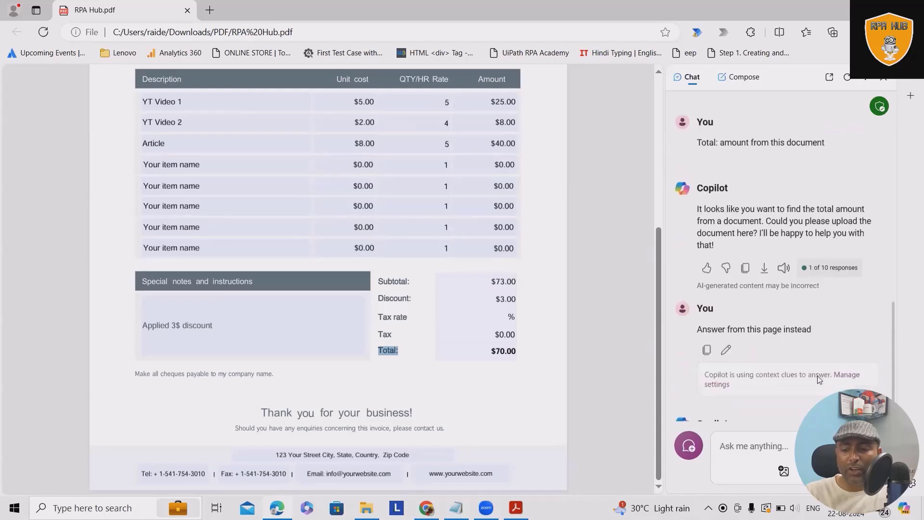
Resend 'Total:' to Copilot, check the $70.00 field, and request a page-based answer again
key("ctrl+v")
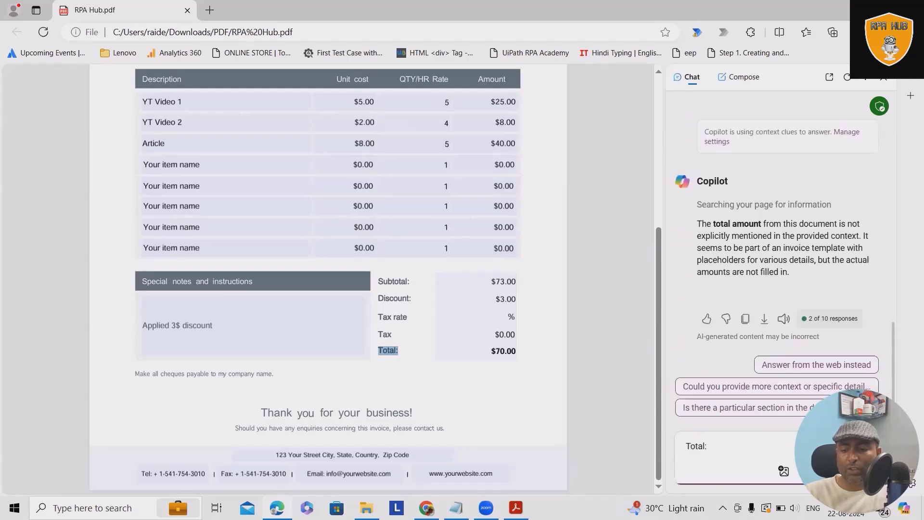
key("Return")
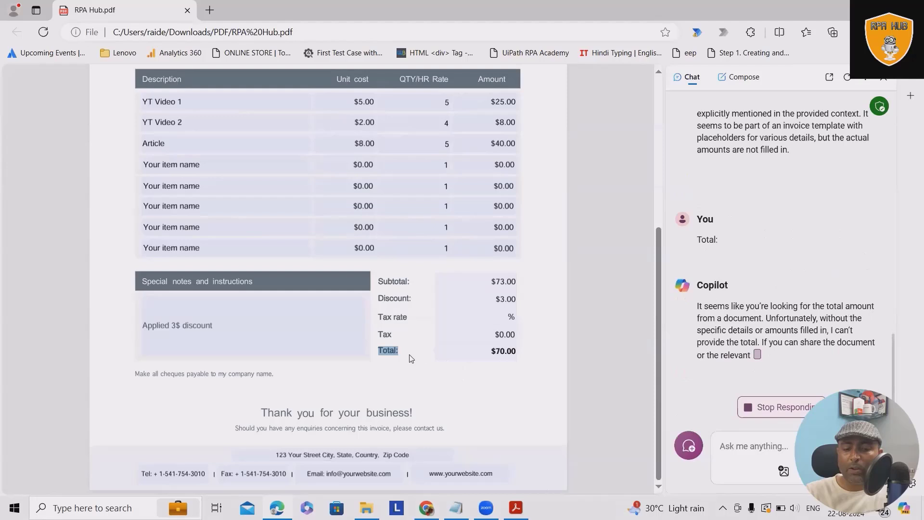
left_click(498, 356)
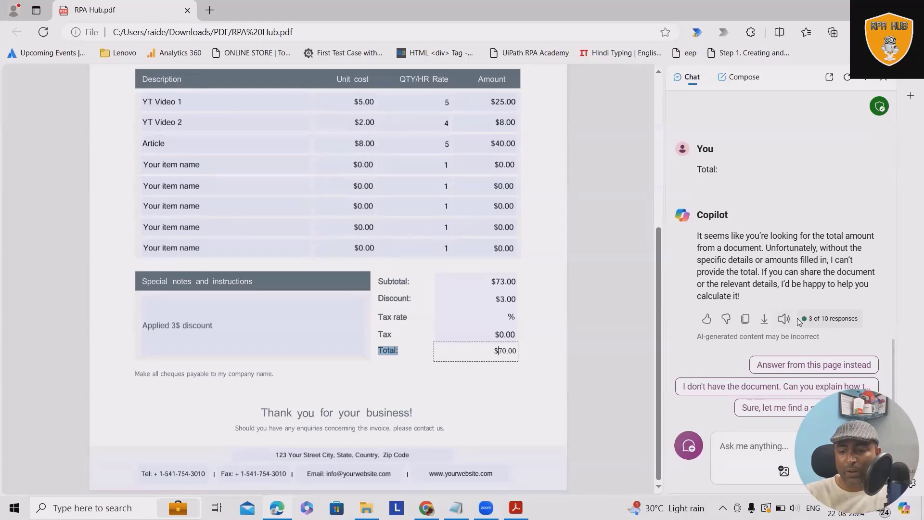
left_click(819, 322)
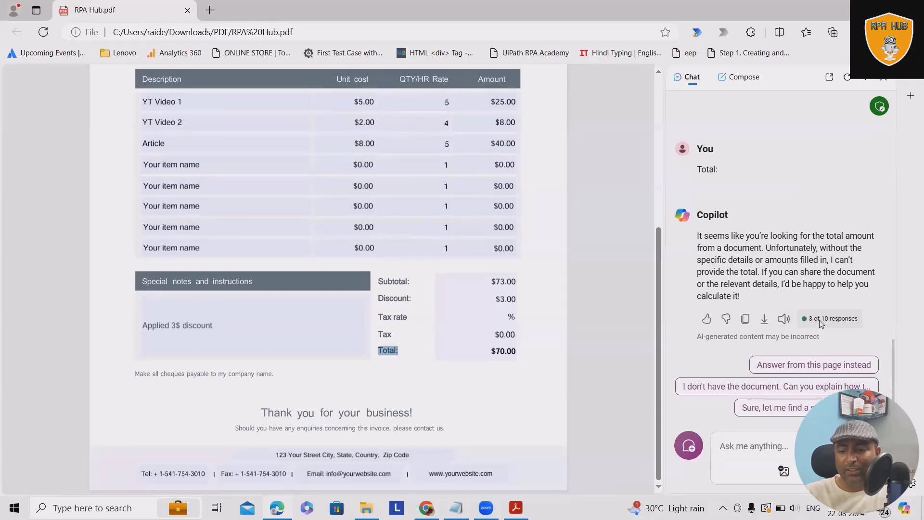
left_click(834, 371)
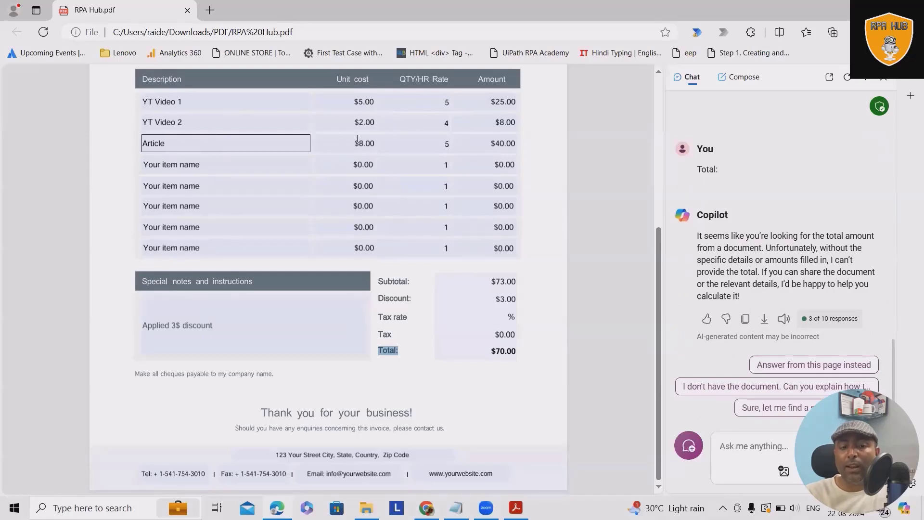
scroll(354, 159, "up", 2)
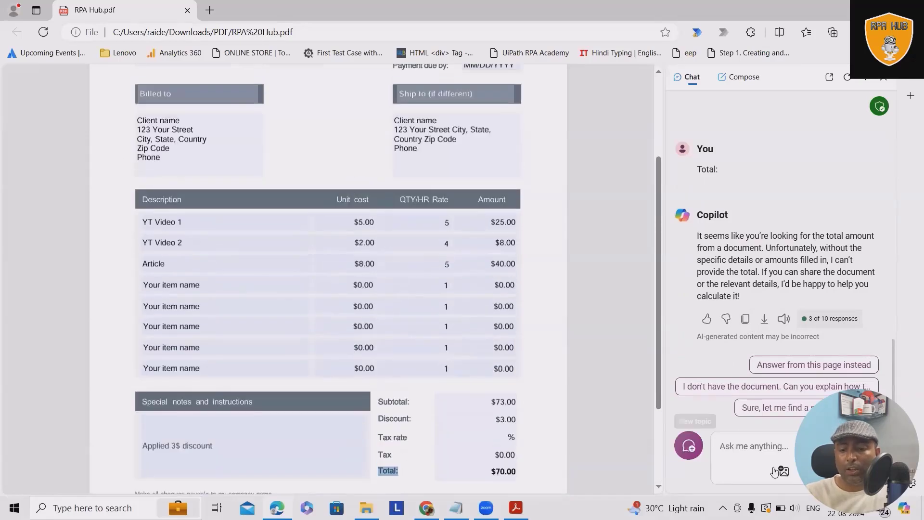
Ask Copilot about 'unit cost', then select the invoice's 'Purchase order #:' label
left_click(762, 442)
type("unit cost")
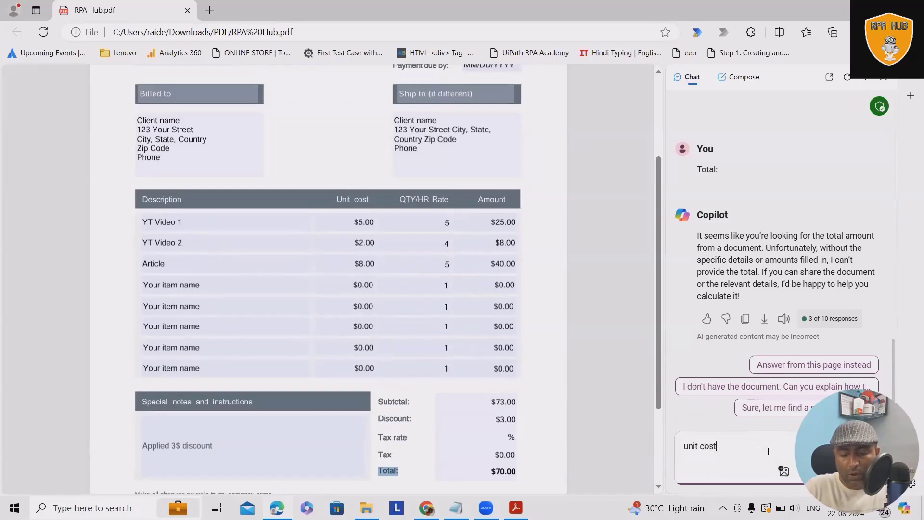
key("Return")
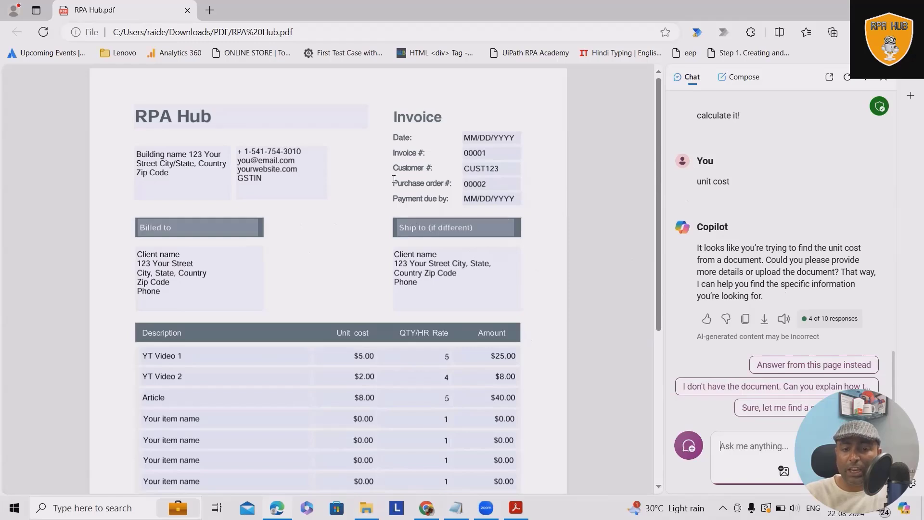
left_click_drag(393, 180, 484, 185)
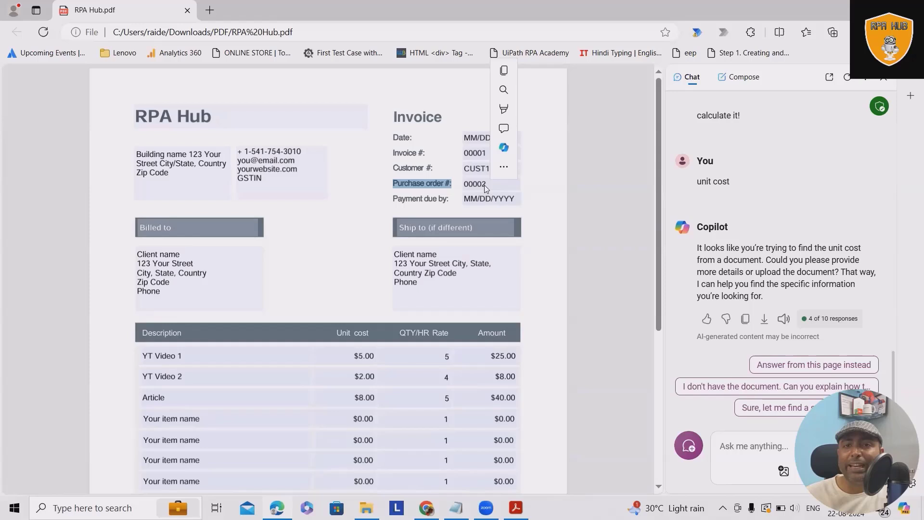
Ask Copilot for a 'Summary of this document' and highlight the start of its Special Notes bullet
left_click(745, 451)
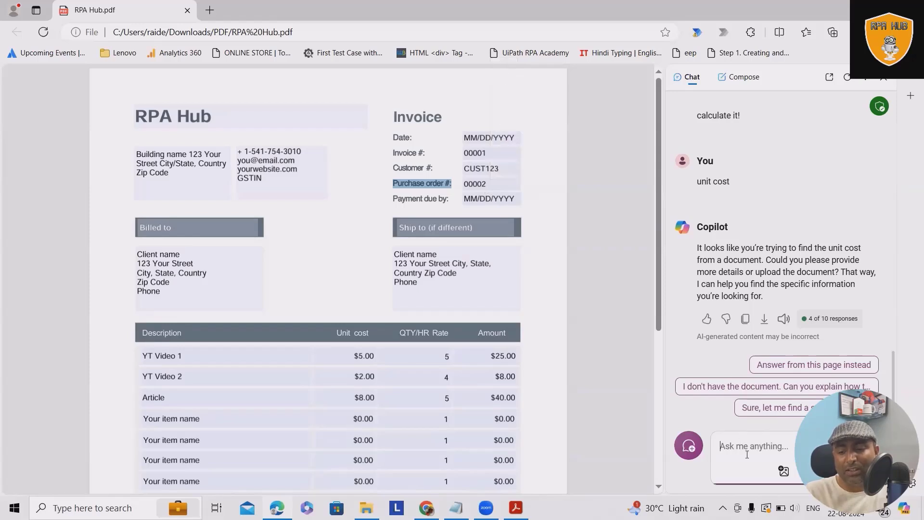
type("Summ")
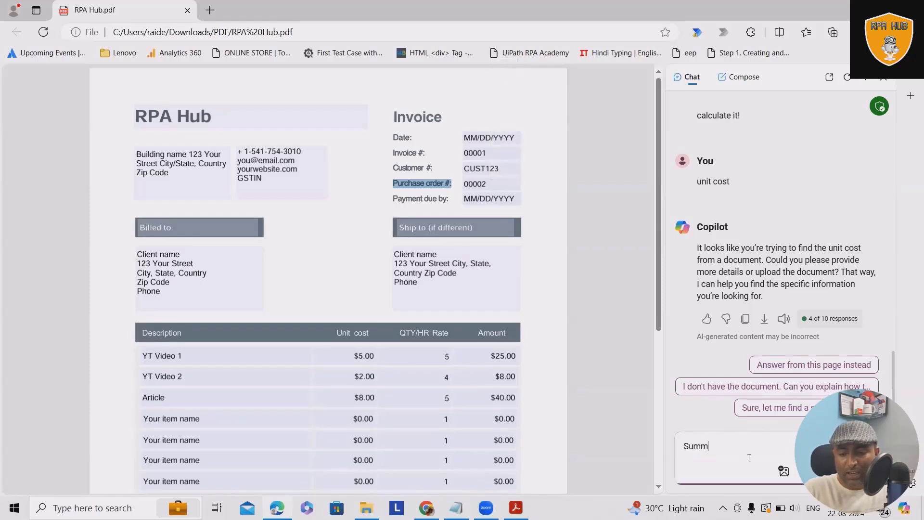
type("ary of ")
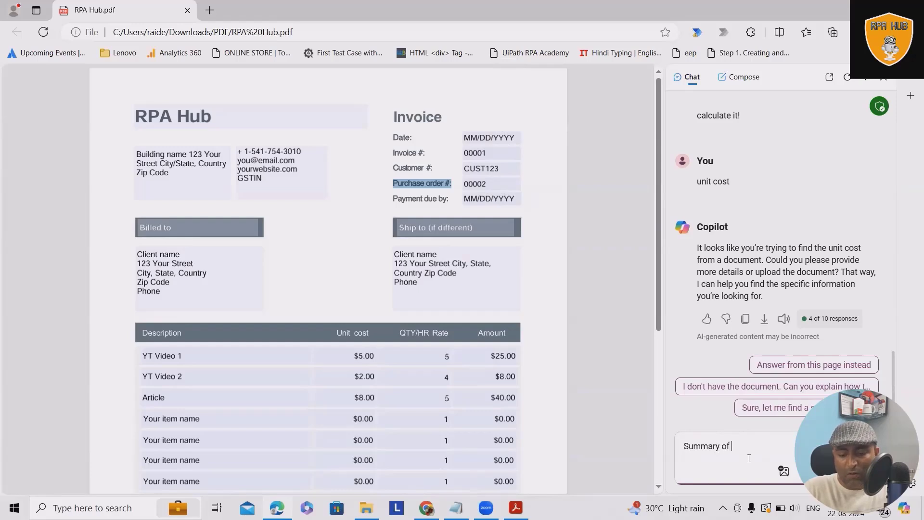
type("this documen")
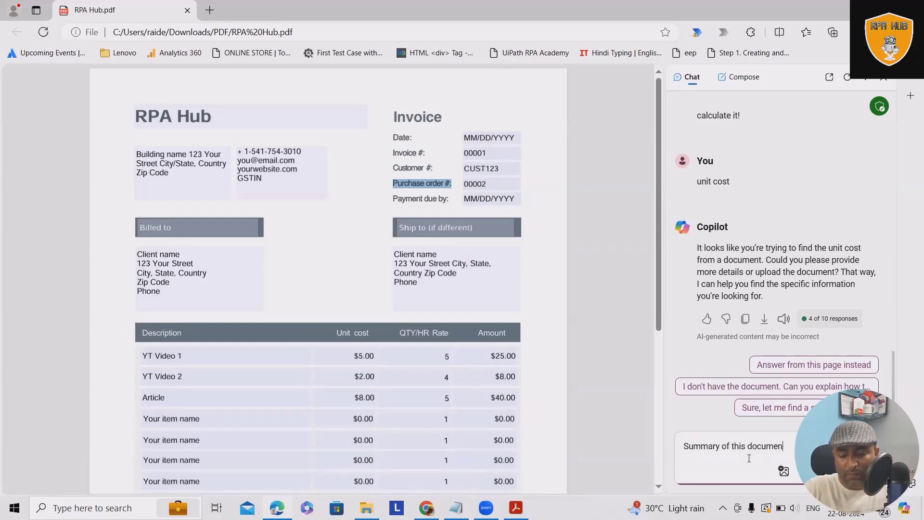
type("t")
key("Return")
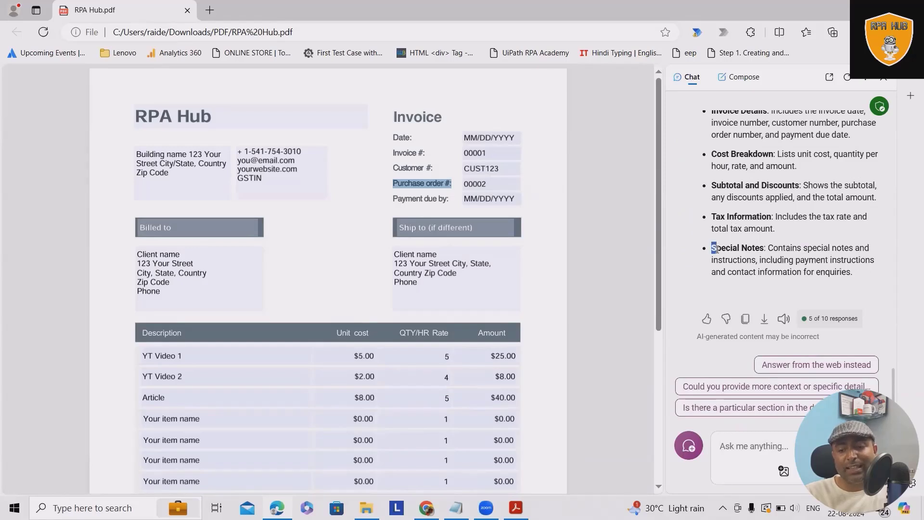
left_click_drag(712, 247, 794, 259)
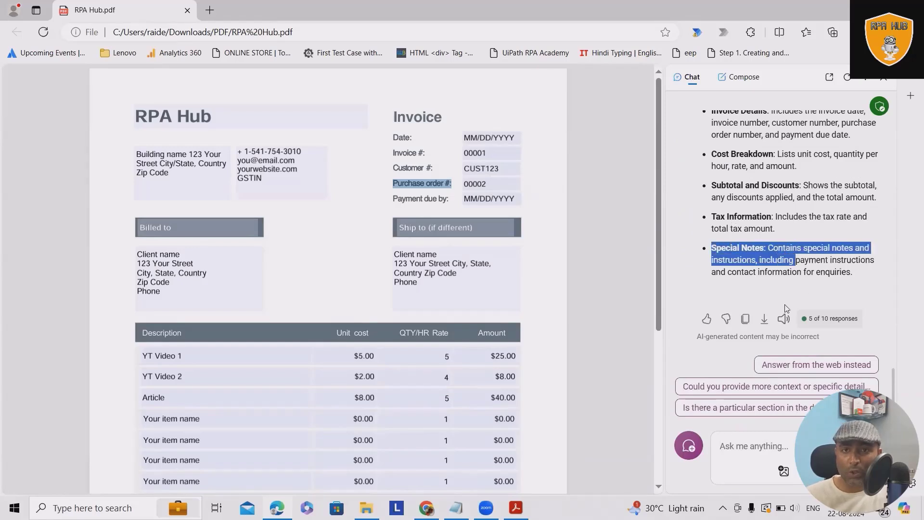